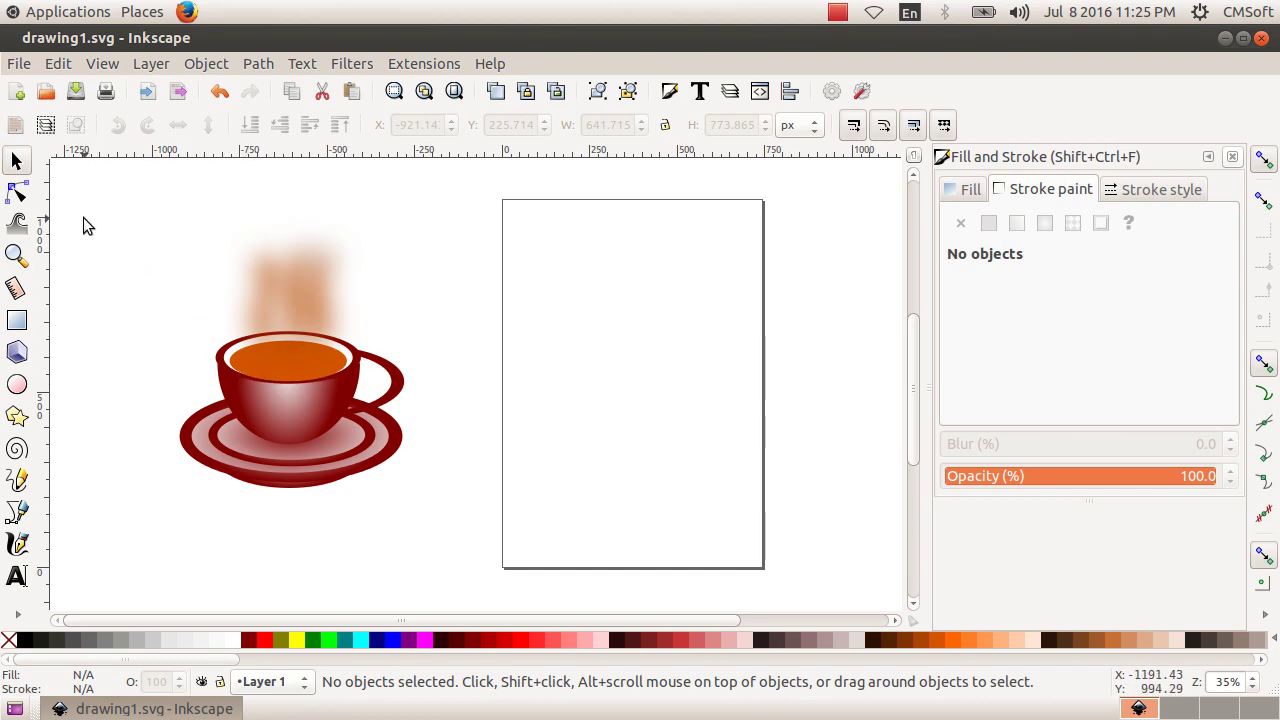
Step: Enlarge the teacup group to 696 × 808 px and move it up-left to X -912.57, Y 374.286
mouse_move(122, 223)
mouse_down()
mouse_move(449, 537)
mouse_move(427, 505)
mouse_up()
click(334, 395)
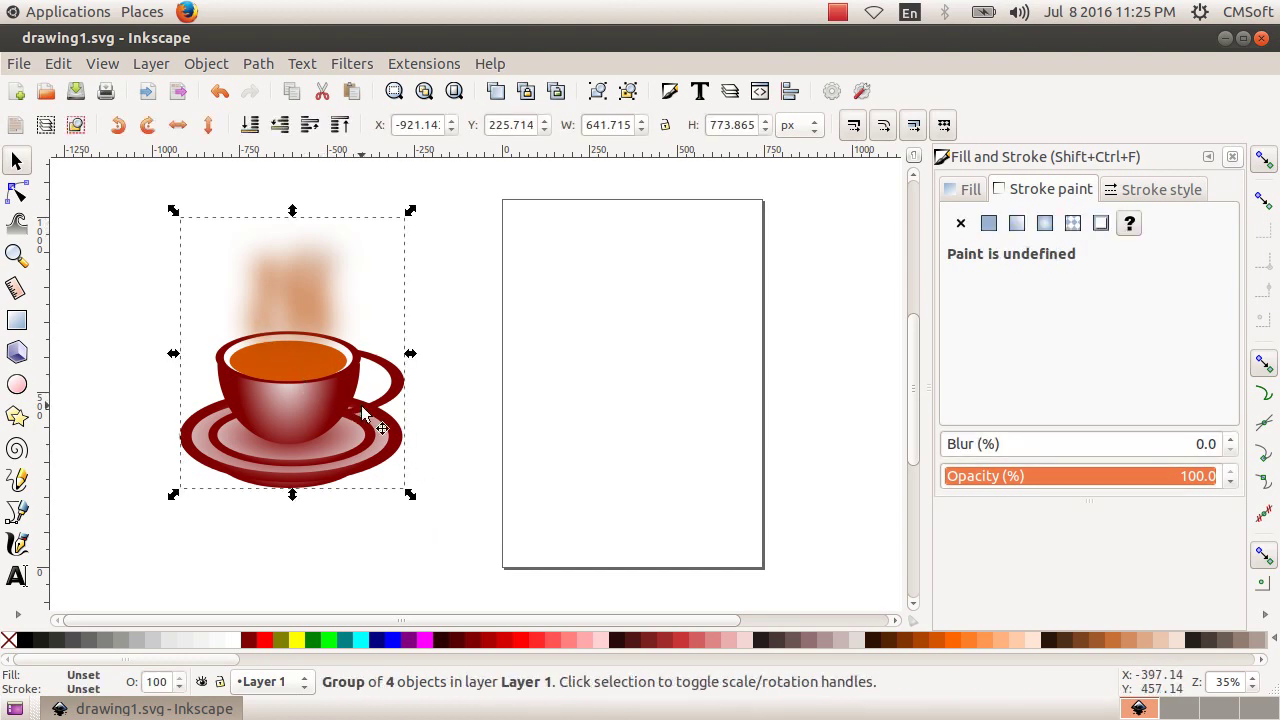
mouse_move(410, 494)
mouse_down()
mouse_move(369, 469)
mouse_move(416, 496)
mouse_up()
drag(324, 439, 357, 413)
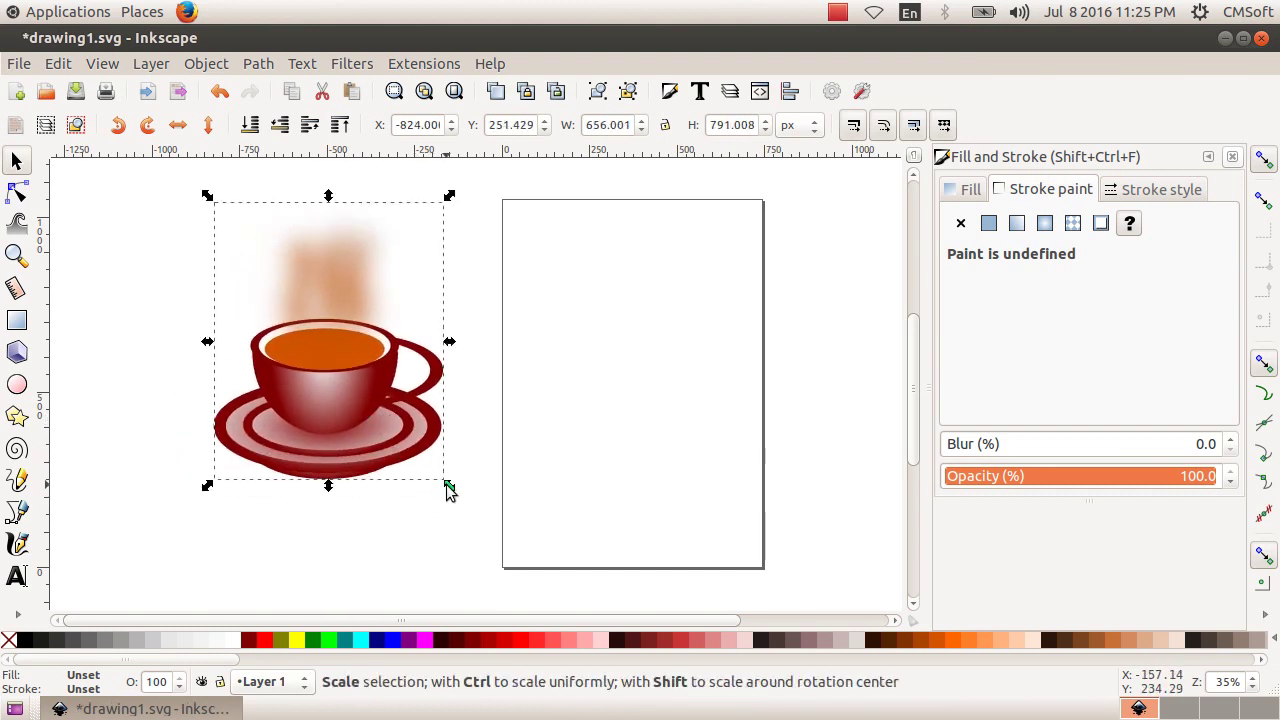
drag(446, 486, 460, 490)
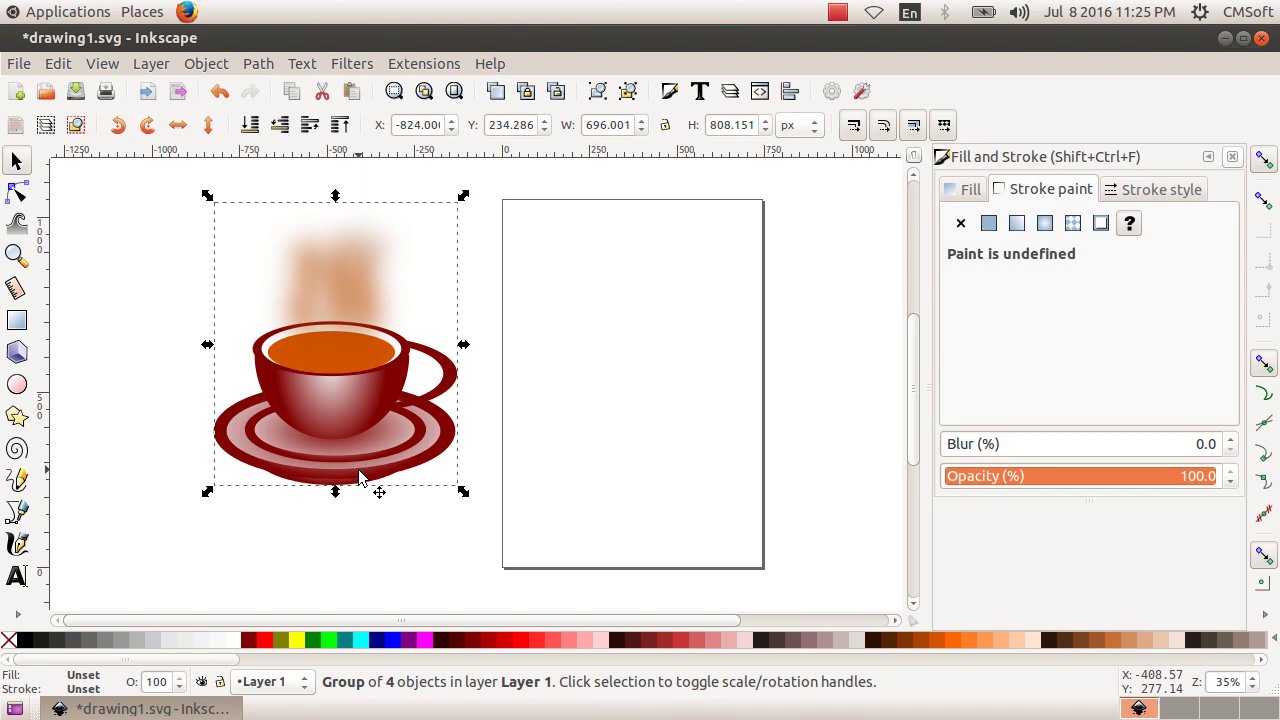
click(423, 557)
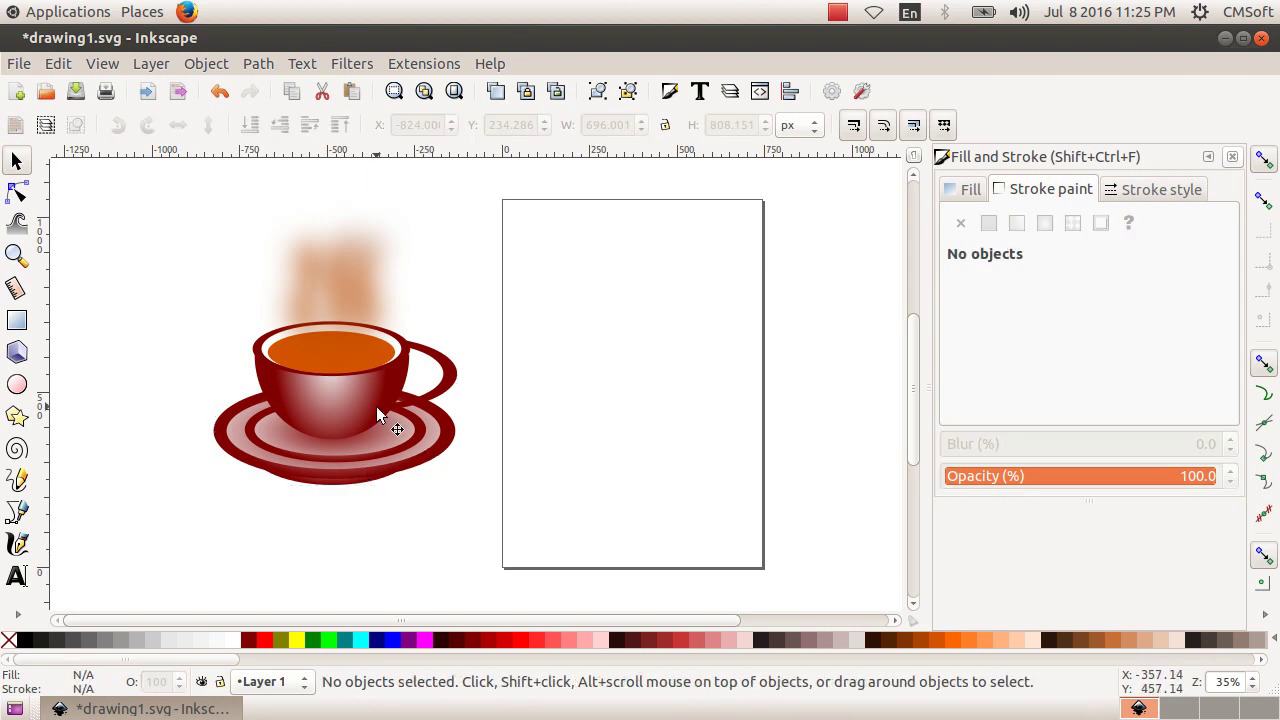
drag(348, 443, 317, 393)
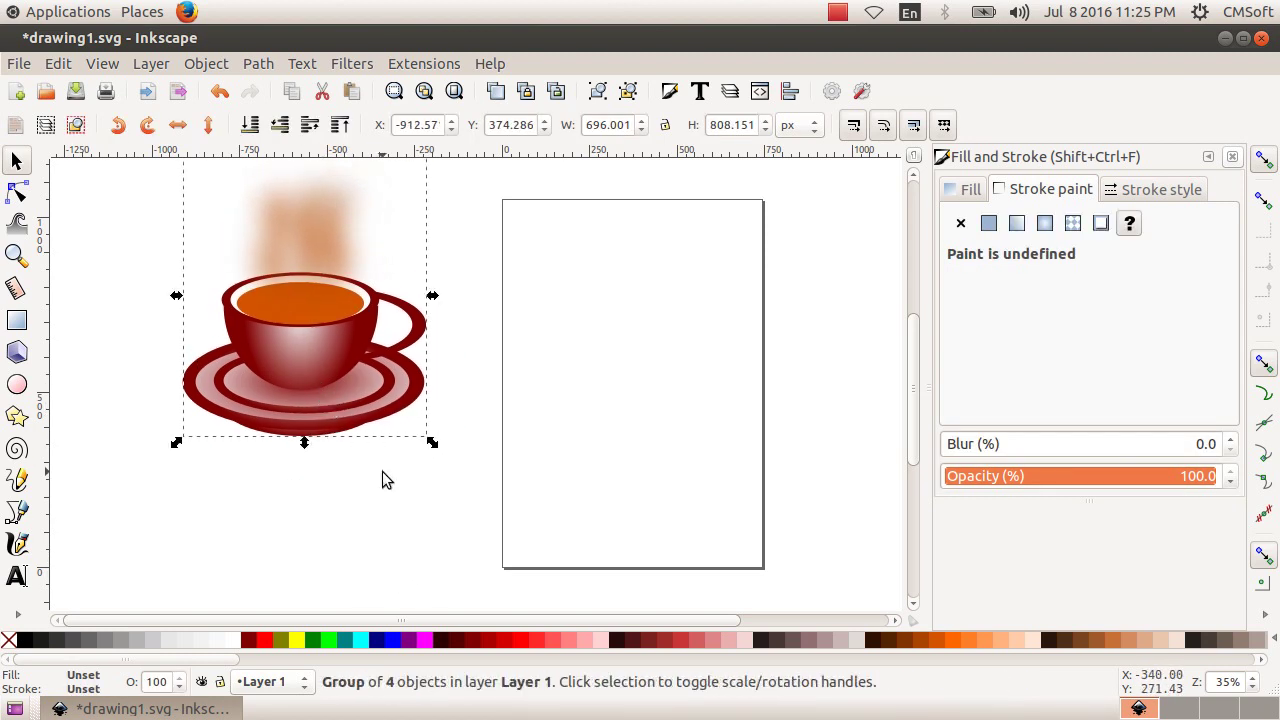
click(340, 443)
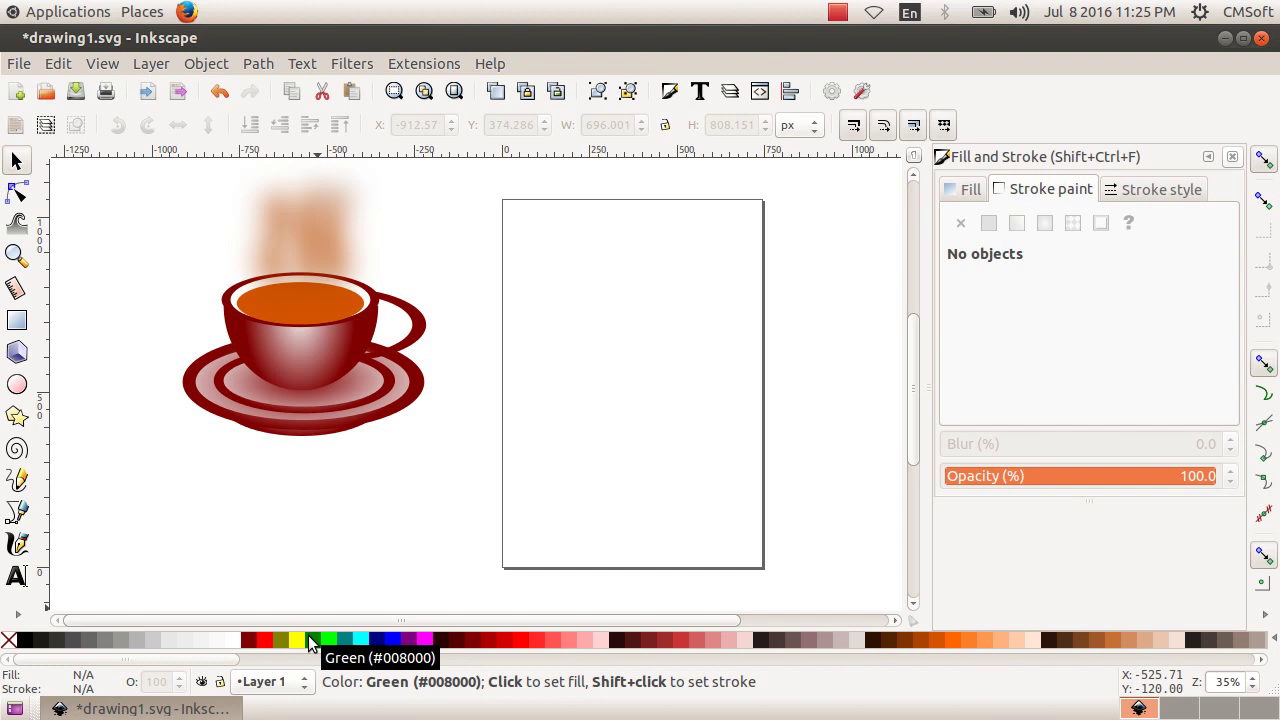
Step: Draw a green 994 × 203 px banner rectangle across the lower page, overhanging both sides
click(17, 320)
drag(446, 419, 792, 488)
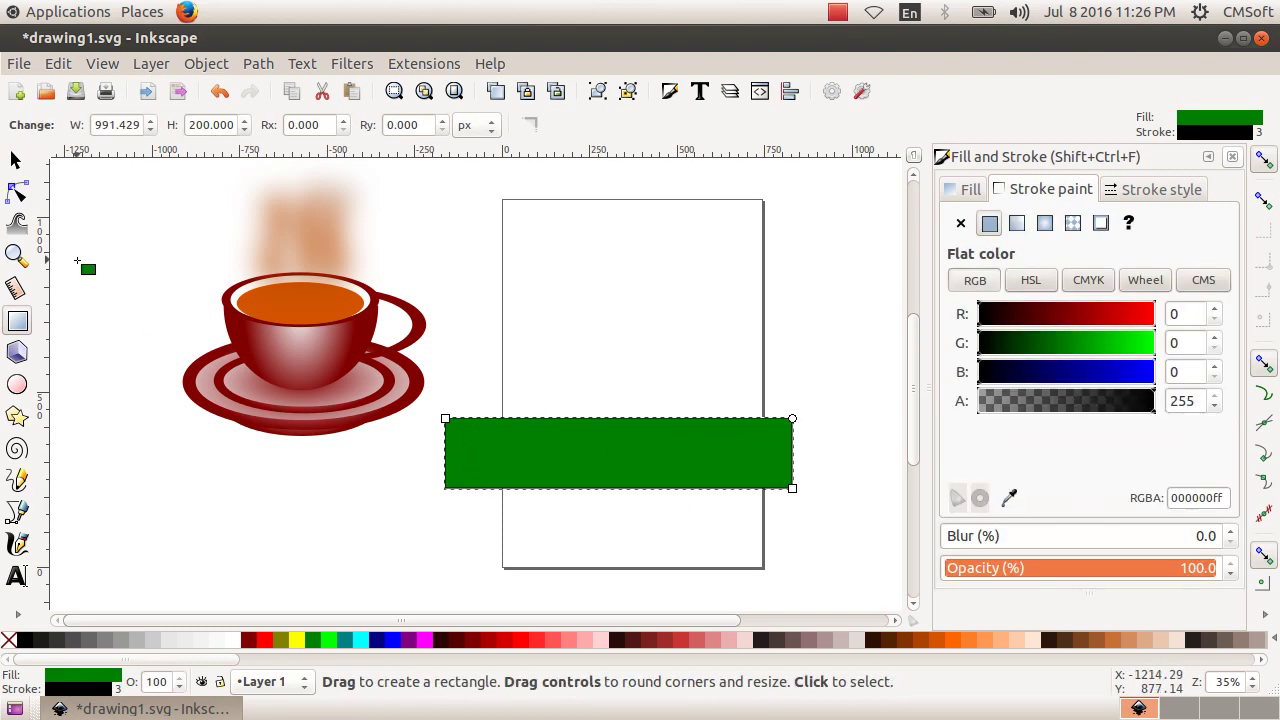
click(15, 160)
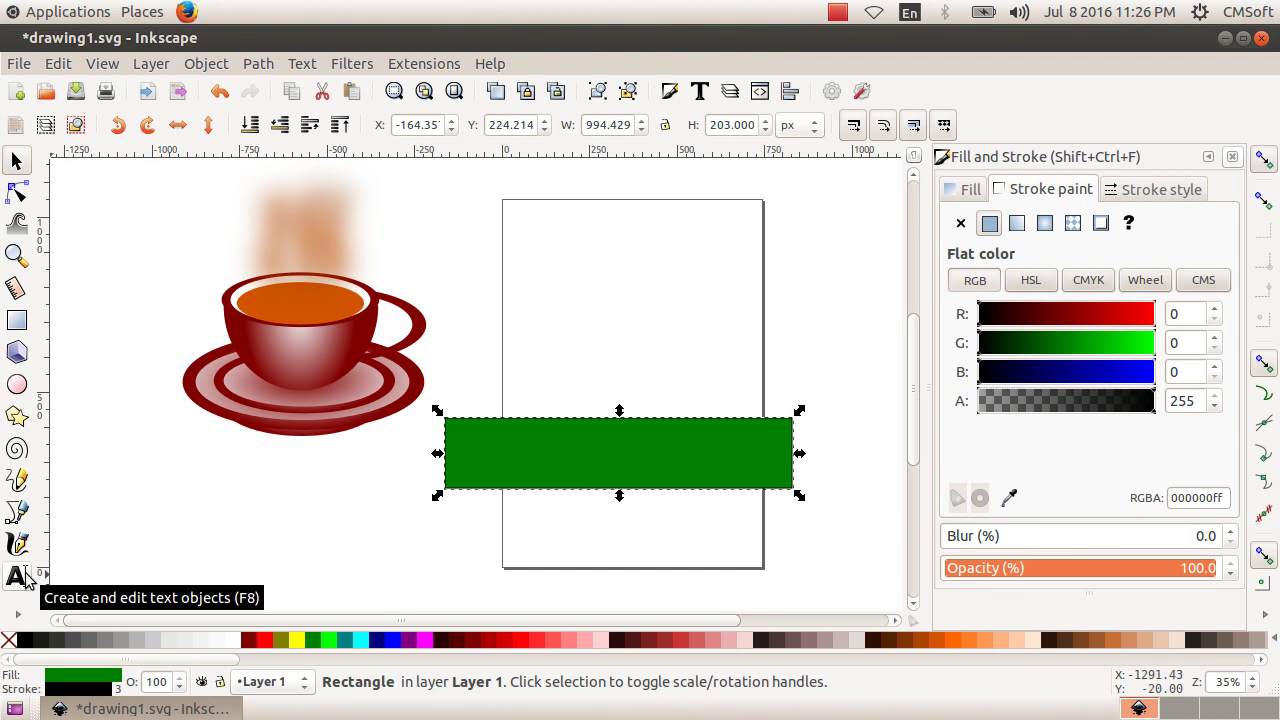
Step: Add the text 'Taste the Real Taste of Nature' in 32 px sans-serif near the page top
click(17, 576)
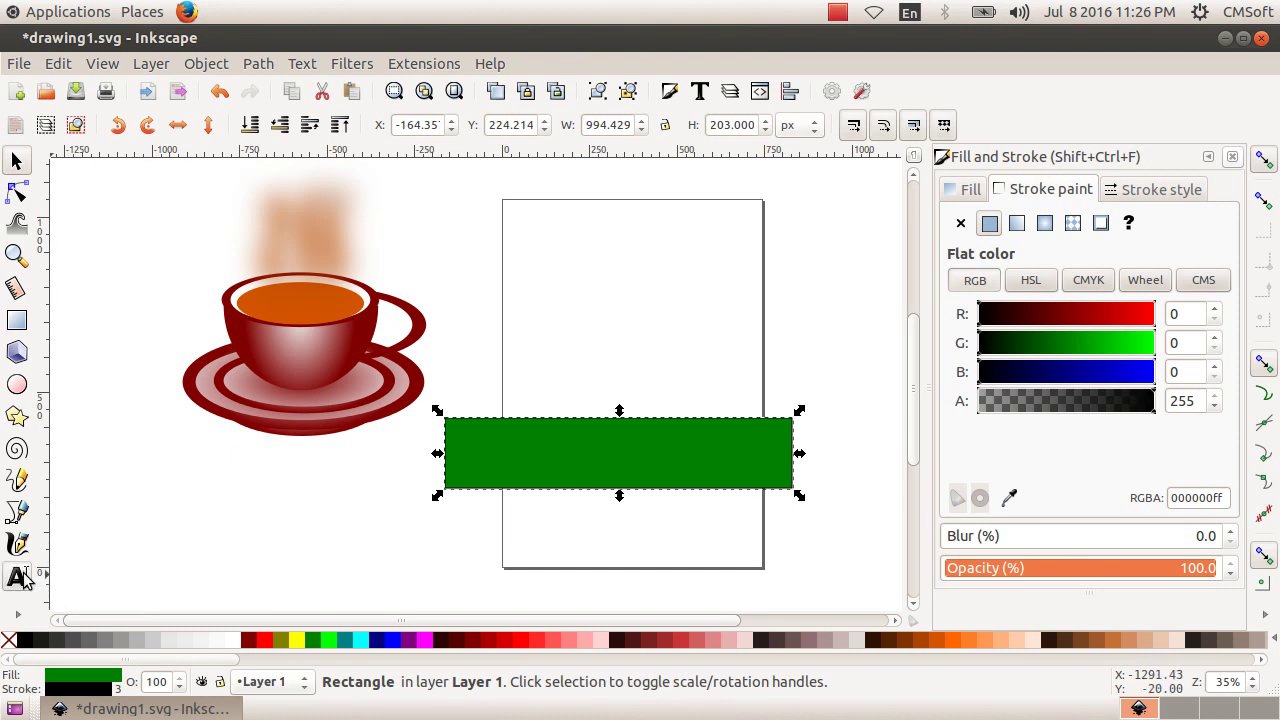
click(531, 278)
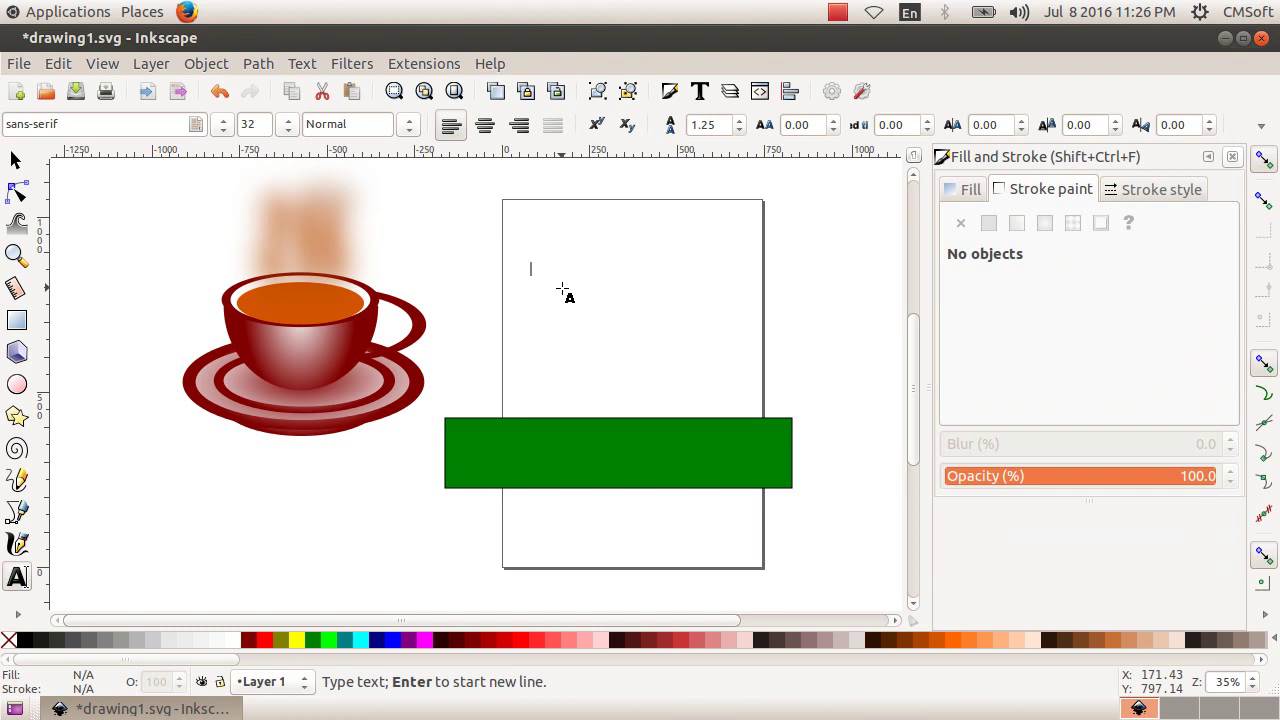
text(Jas)
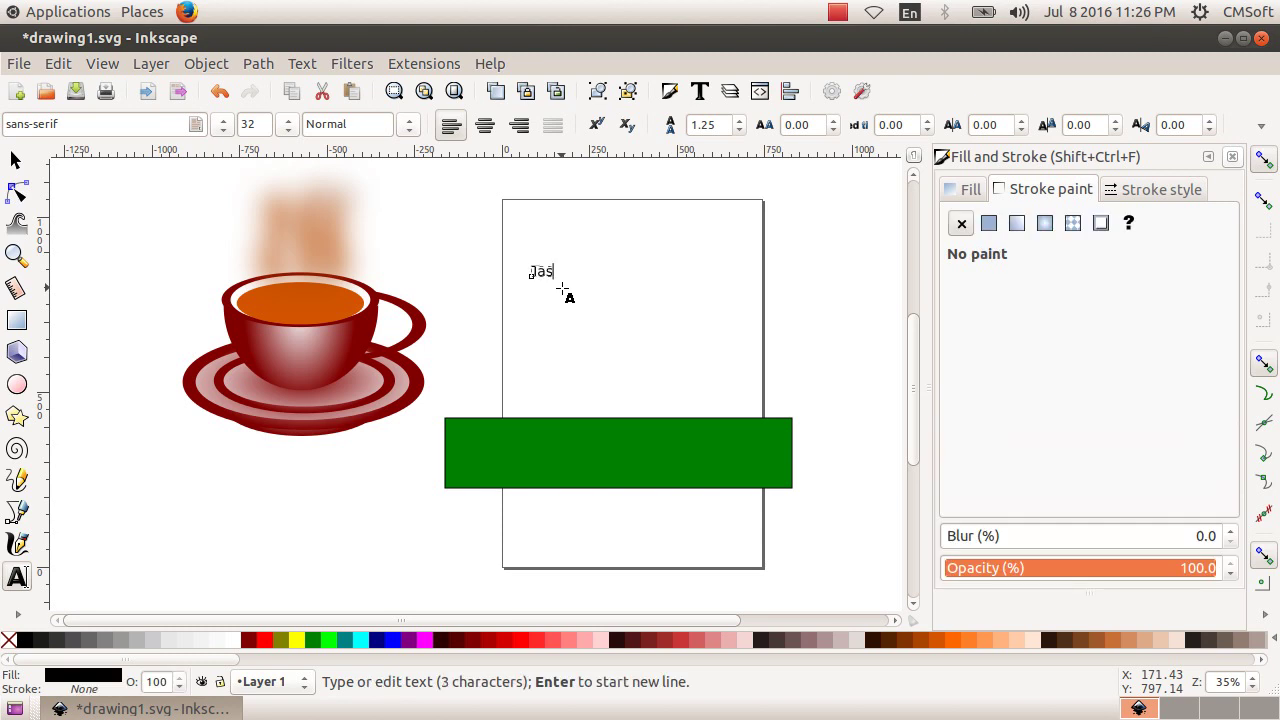
text(te th)
text(e )
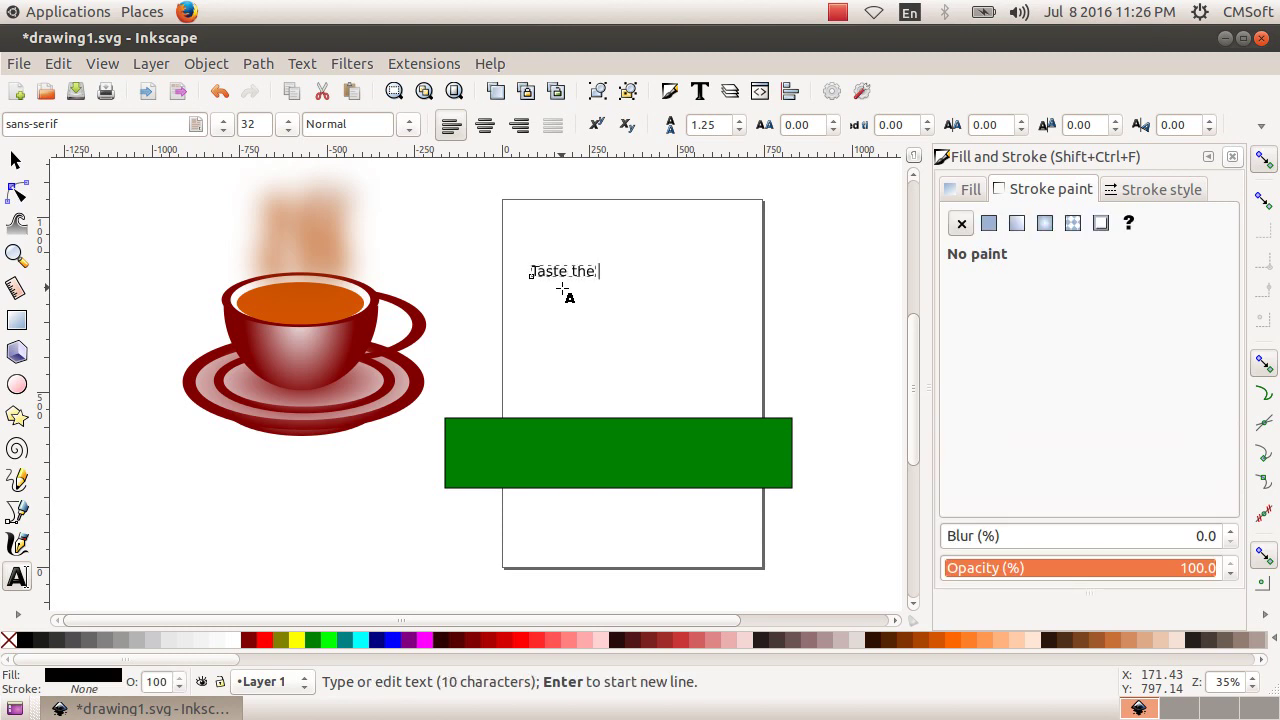
text(Real T)
text(Taste o)
text(f Nature)
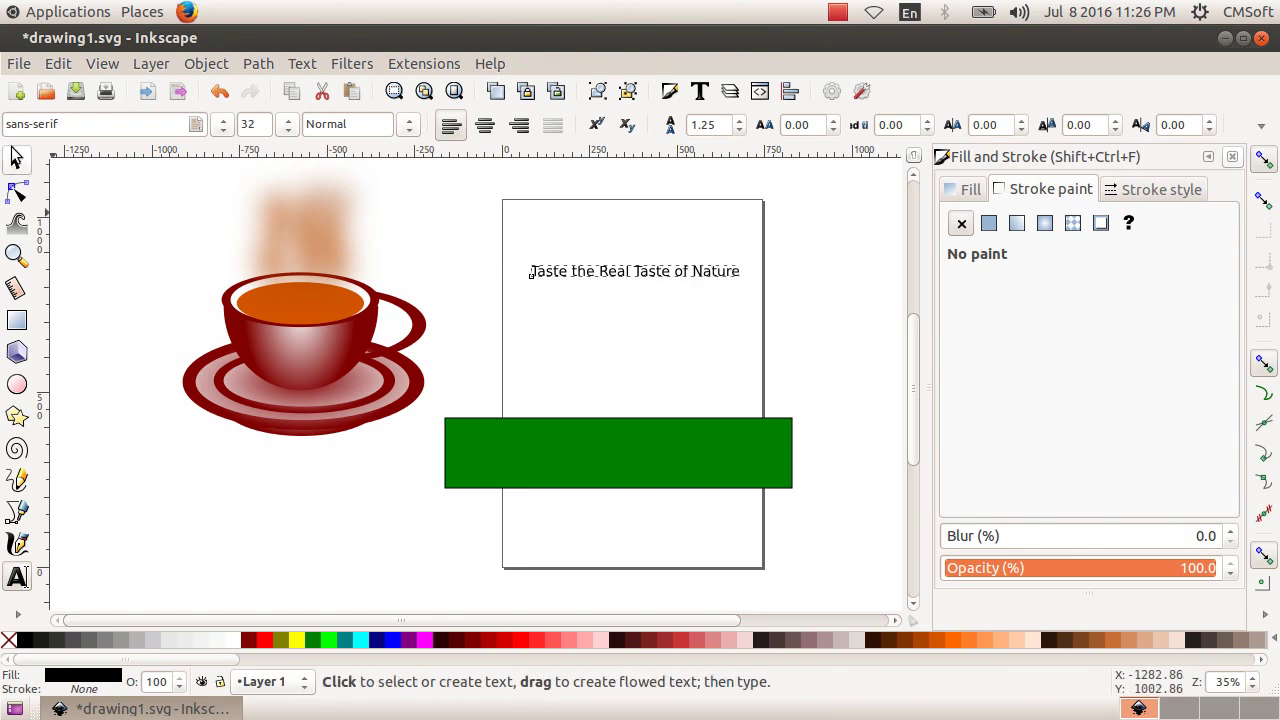
click(15, 160)
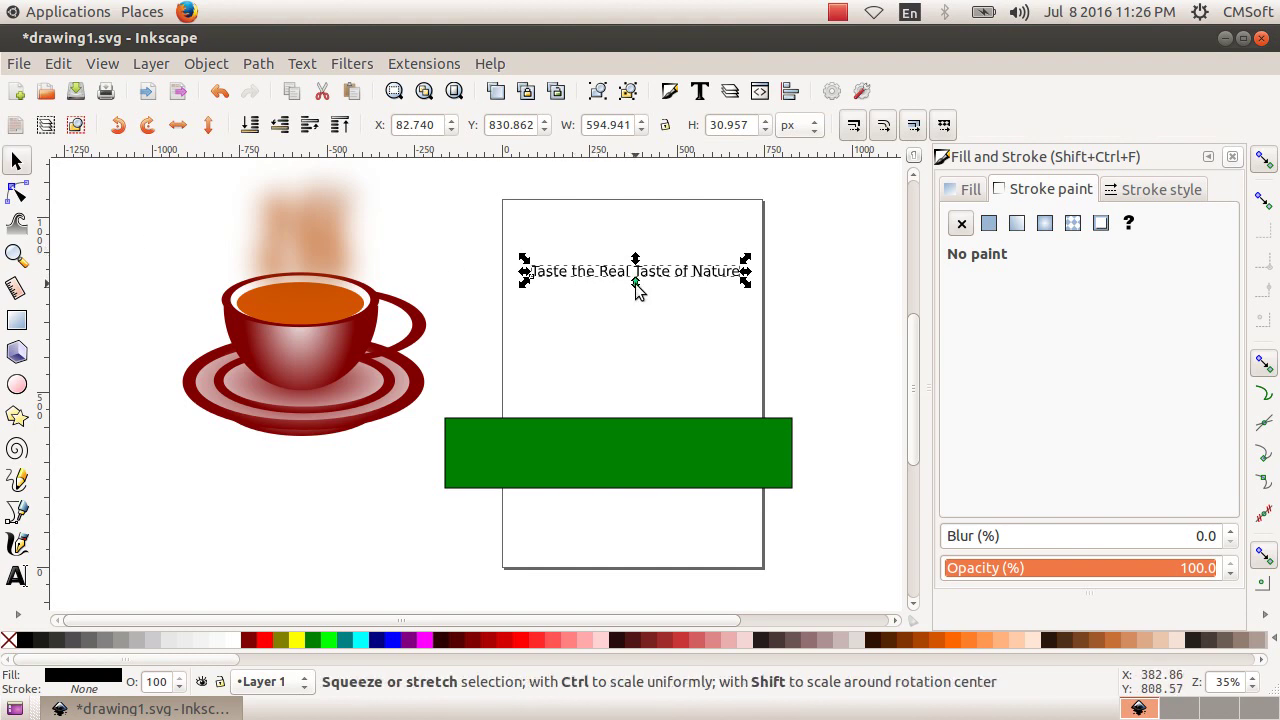
Step: Scale the slogan text to about 1009 × 108 px so it spans beyond the page width
drag(635, 284, 635, 301)
drag(746, 280, 779, 280)
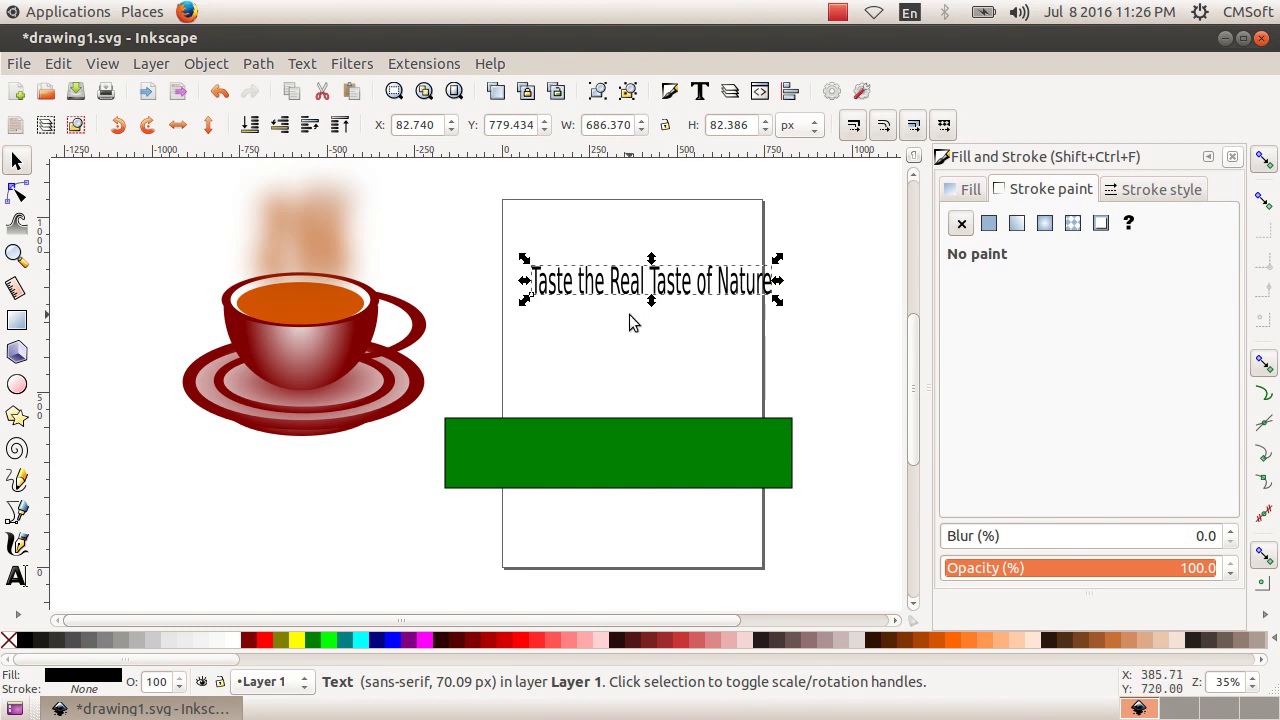
drag(525, 283, 487, 281)
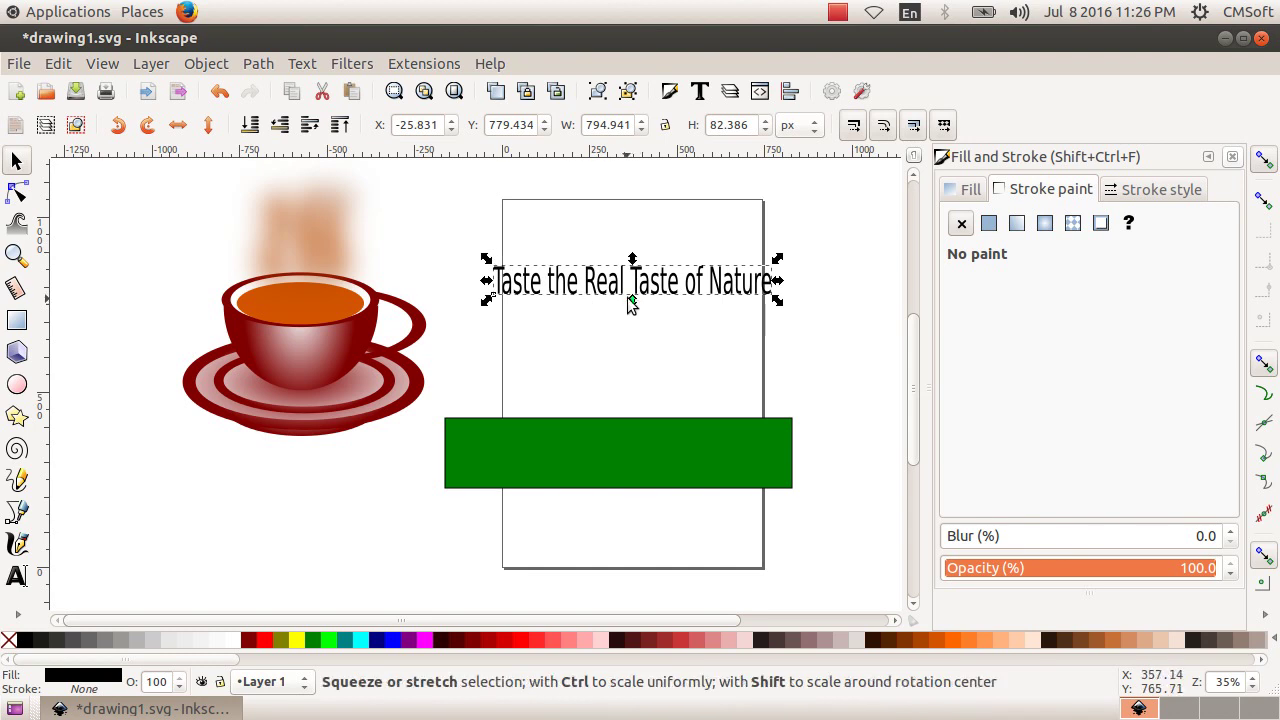
mouse_move(632, 298)
mouse_down()
mouse_move(654, 286)
mouse_move(644, 291)
mouse_up()
drag(766, 285, 836, 316)
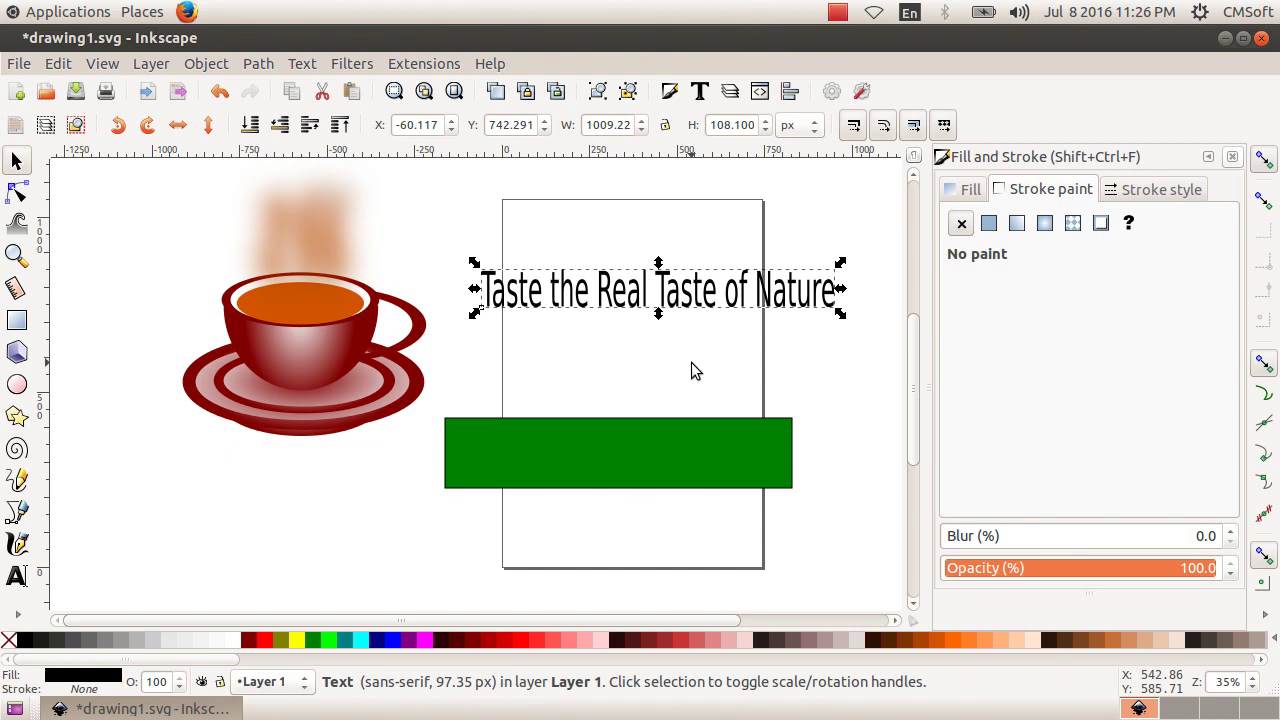
Step: Colour the slogan lime green, widen it slightly, and duplicate it
click(332, 640)
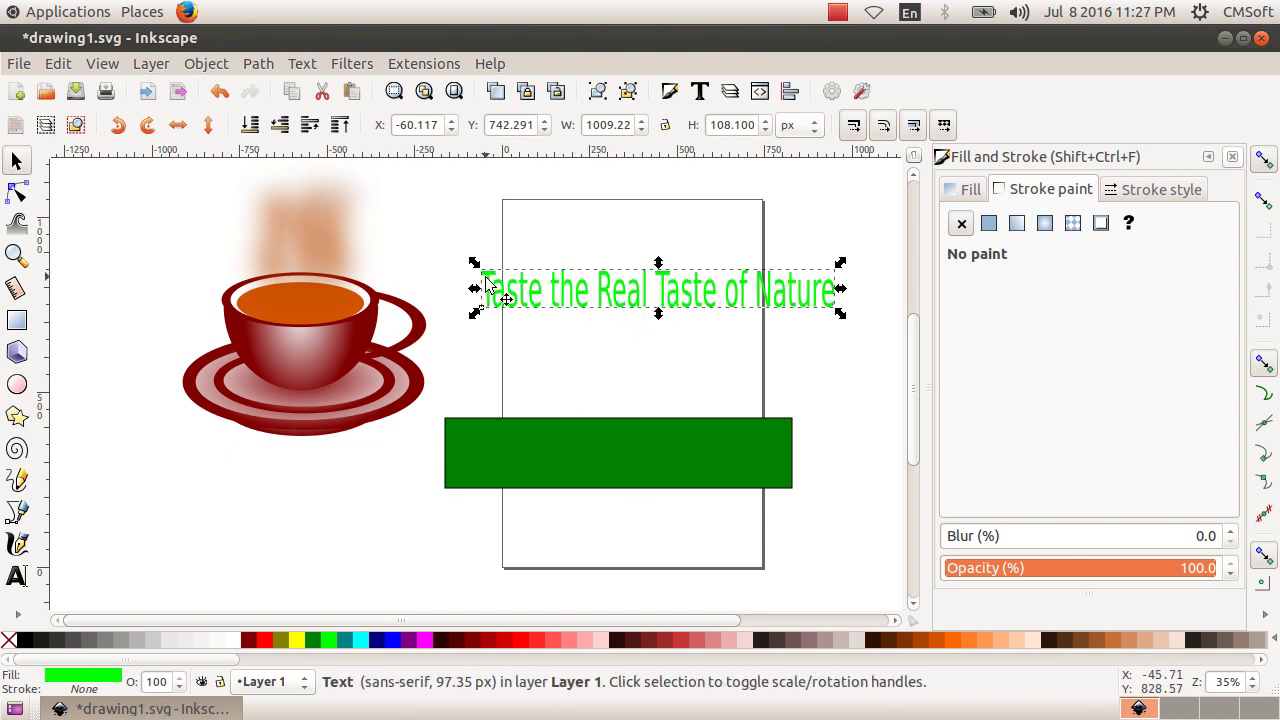
drag(476, 289, 464, 286)
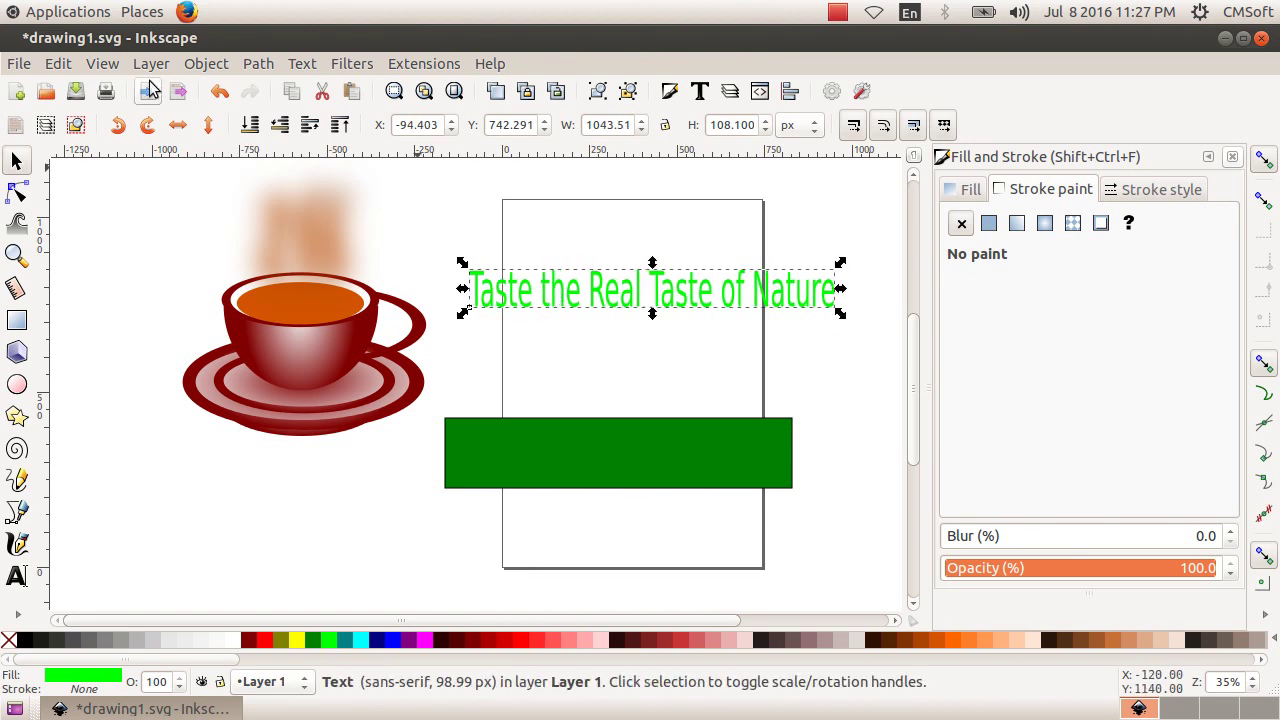
click(64, 67)
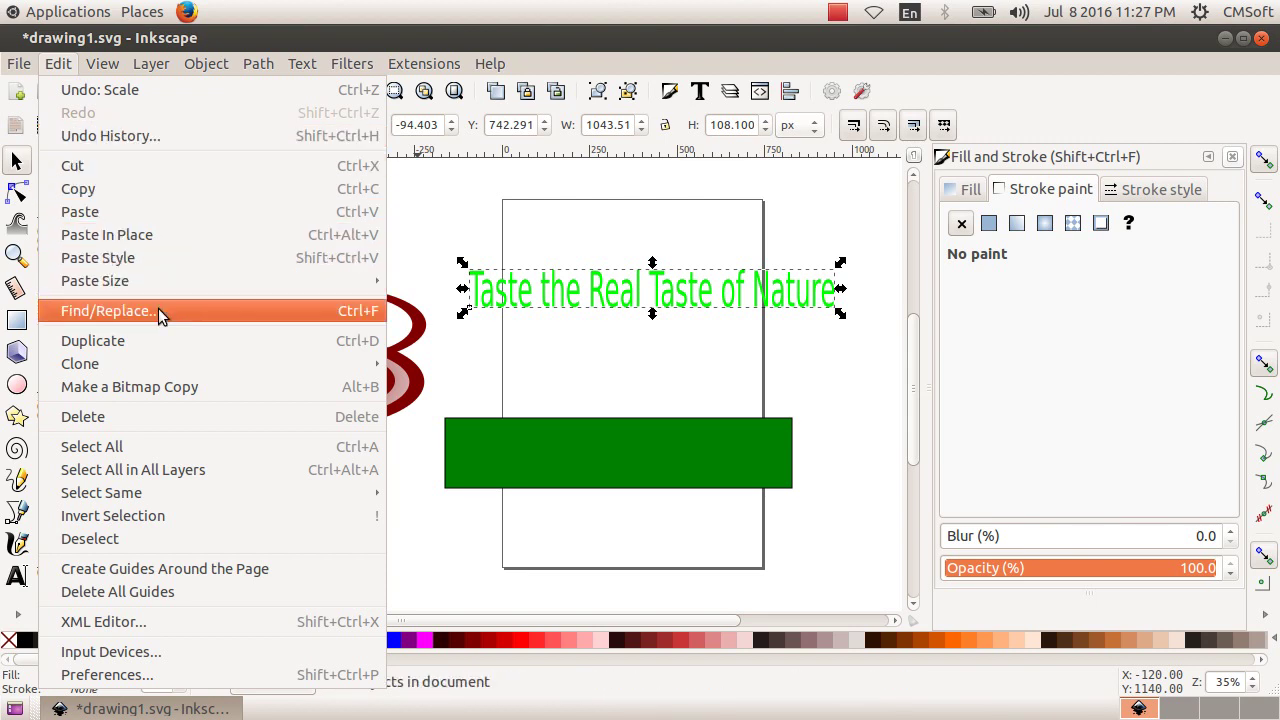
click(167, 343)
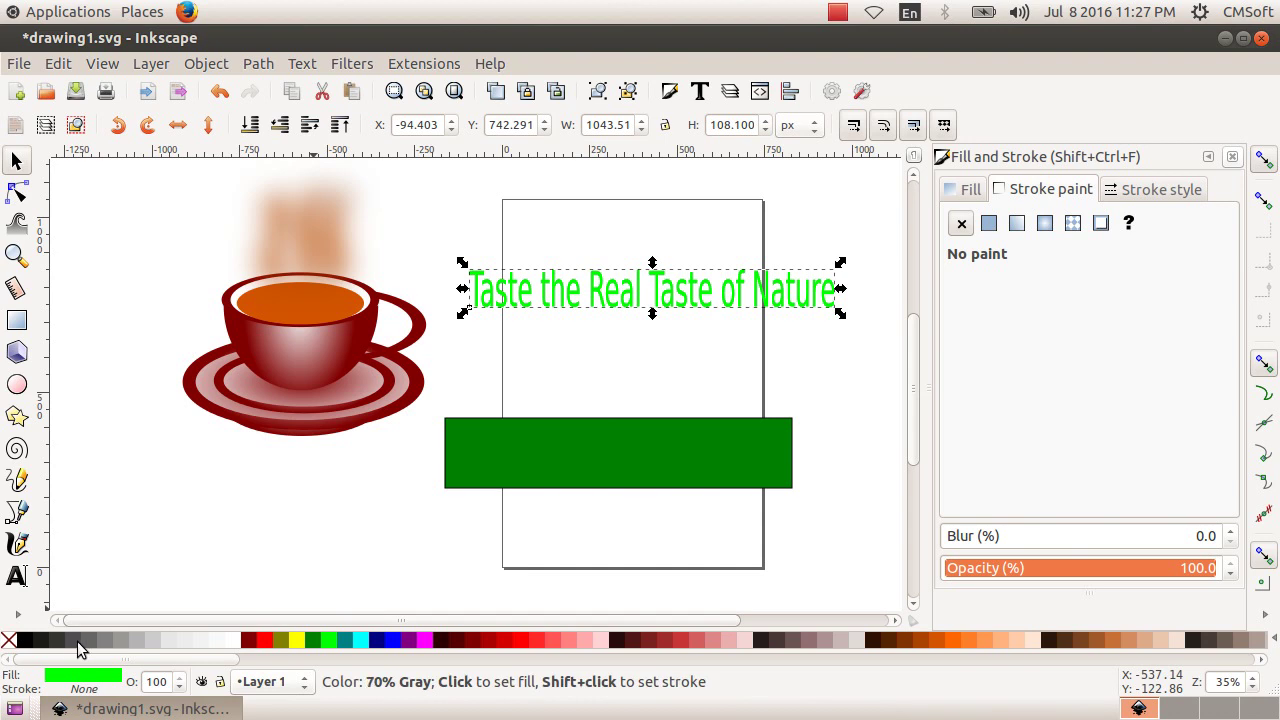
Step: Make the duplicate slogan dark gray and nudge it down-right as a shadow
click(42, 646)
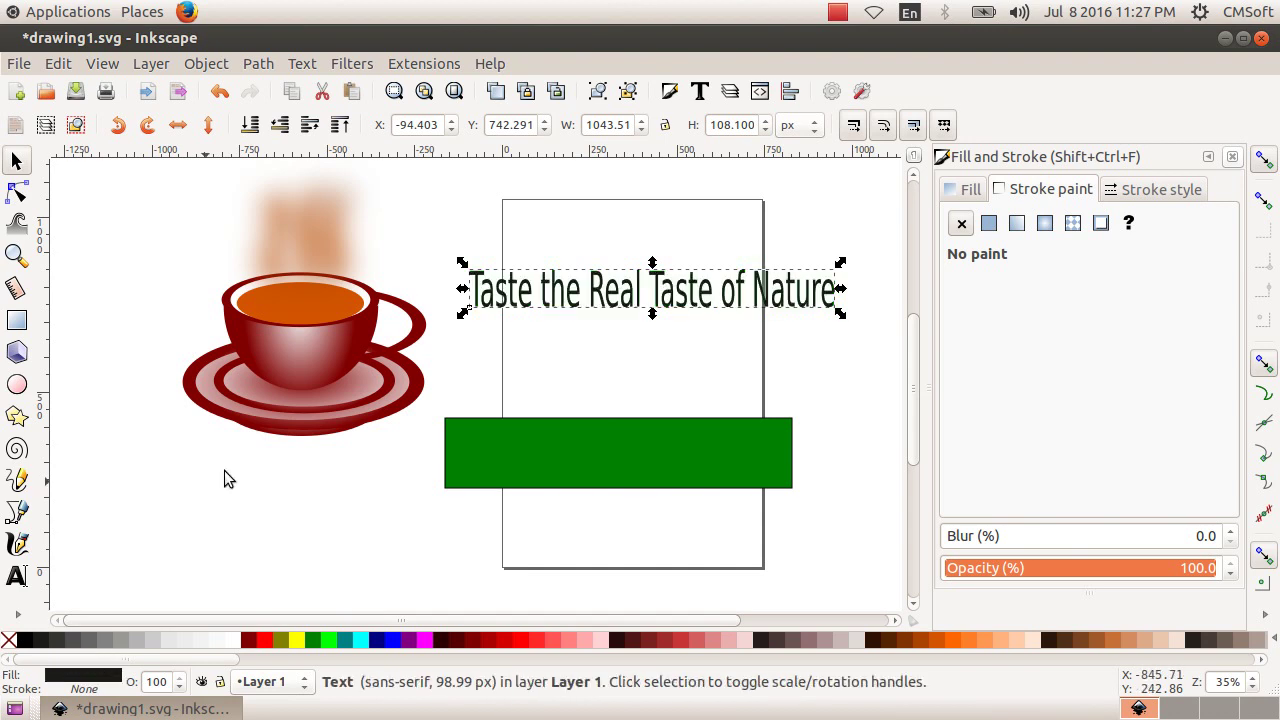
key(Down)
key(Down)
key(Down)
key(Down)
key(Down)
key(Down)
key(Right)
key(Right)
key(Right)
key(Up)
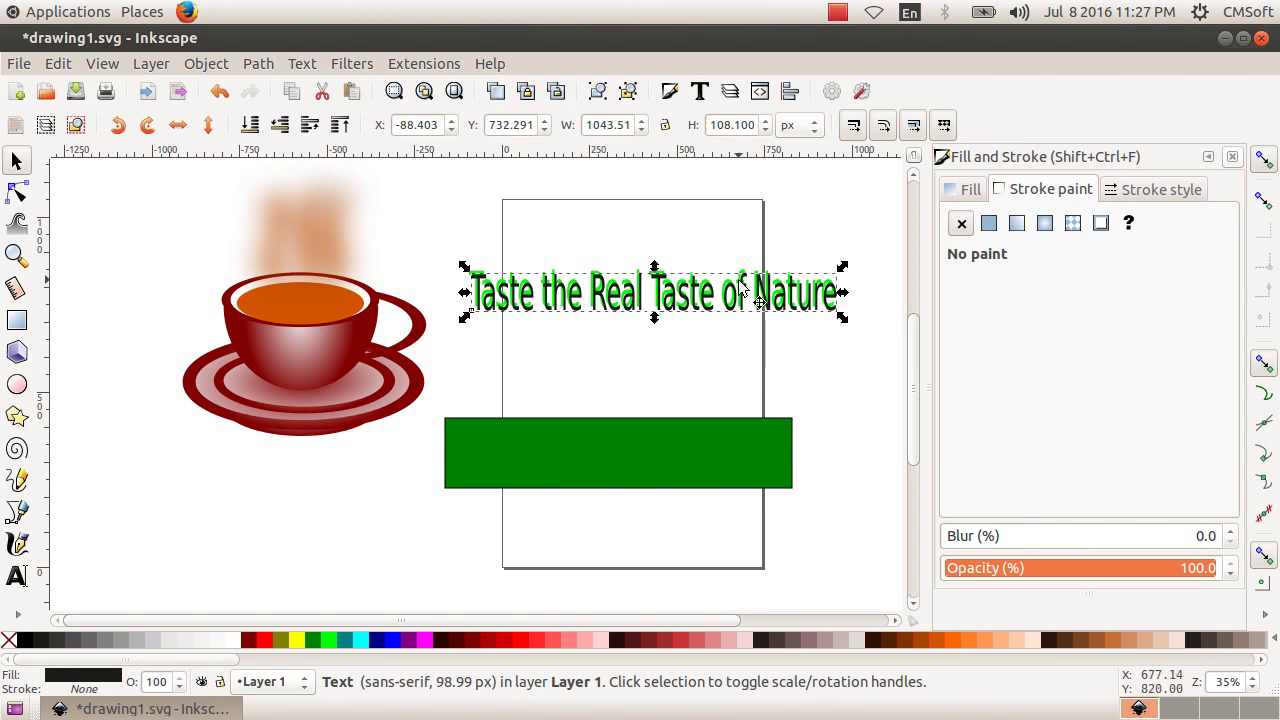
Step: Send the gray slogan copy beneath the green one and group both copies
click(214, 68)
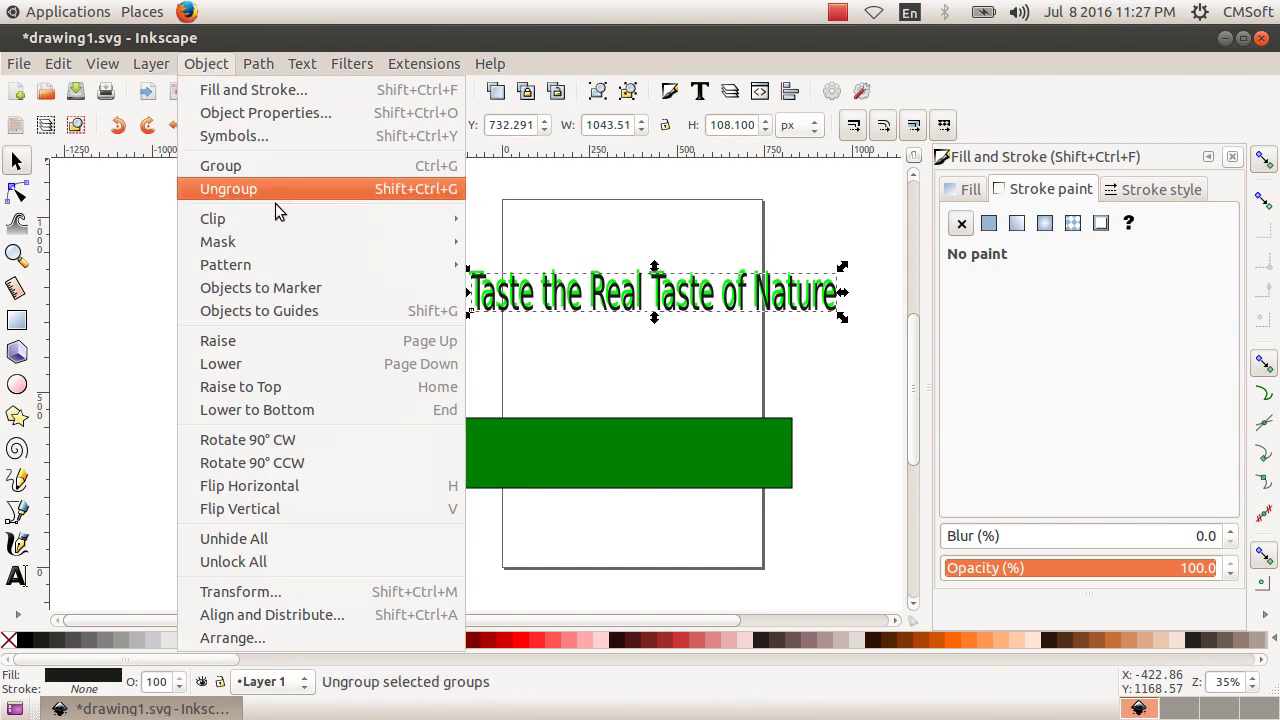
click(347, 409)
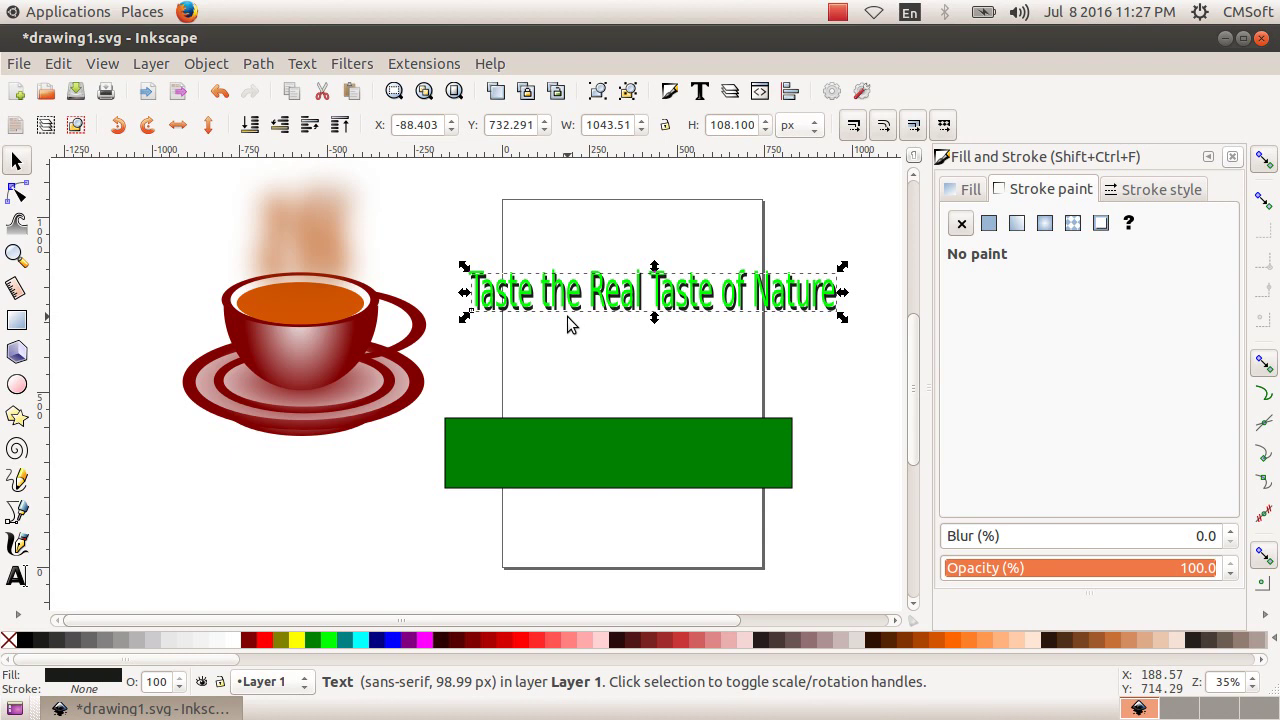
click(417, 210)
drag(416, 208, 873, 351)
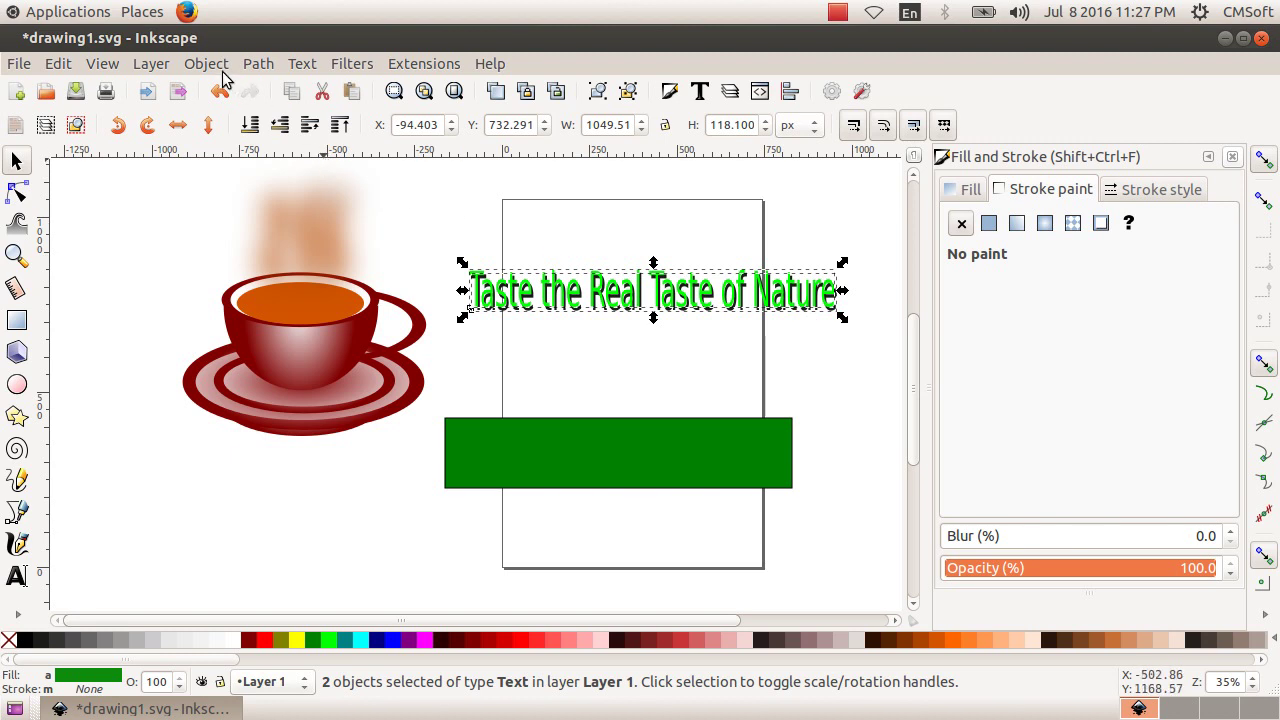
click(208, 63)
click(241, 165)
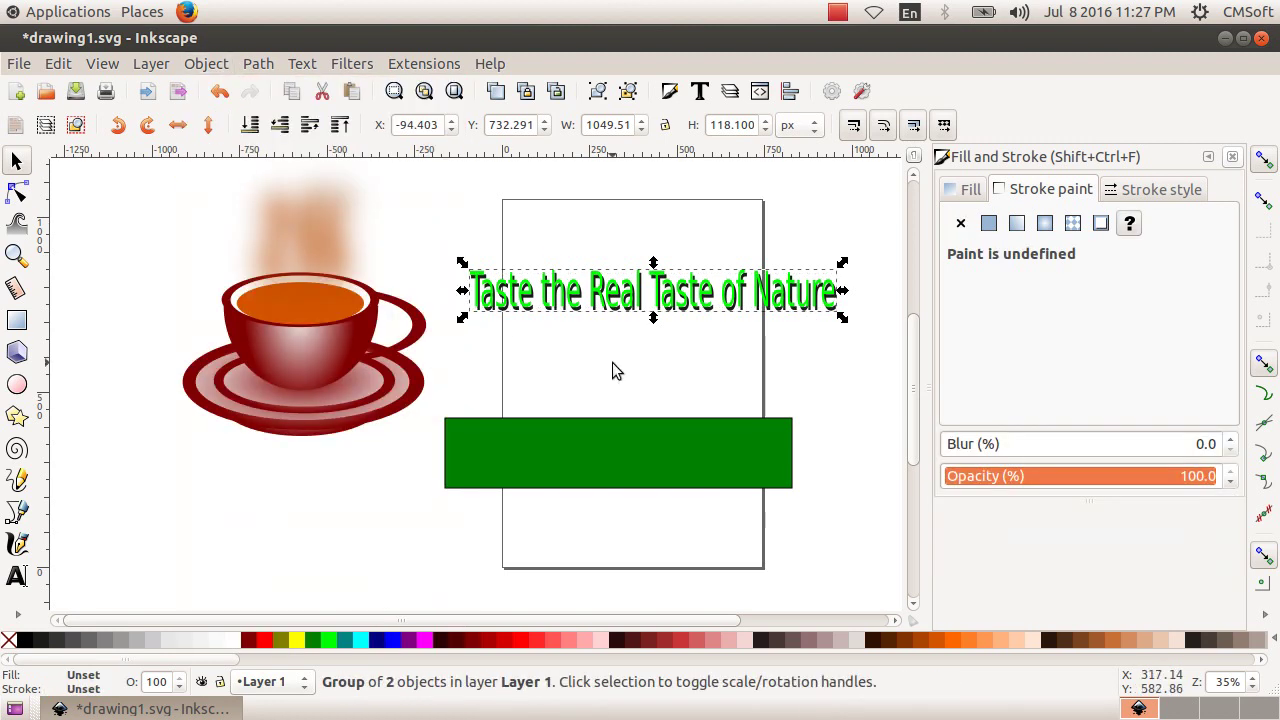
Step: Move the slogan group onto the green bar and shrink it to fit
drag(742, 314, 728, 452)
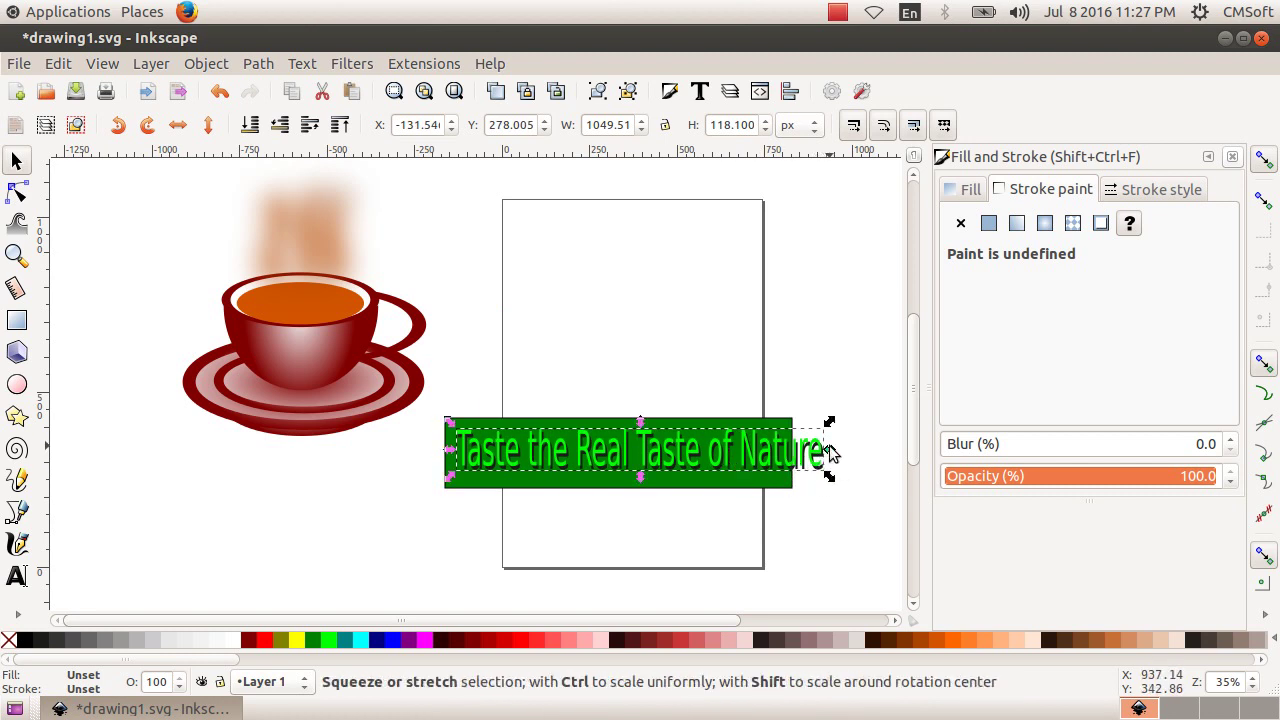
drag(832, 453, 776, 450)
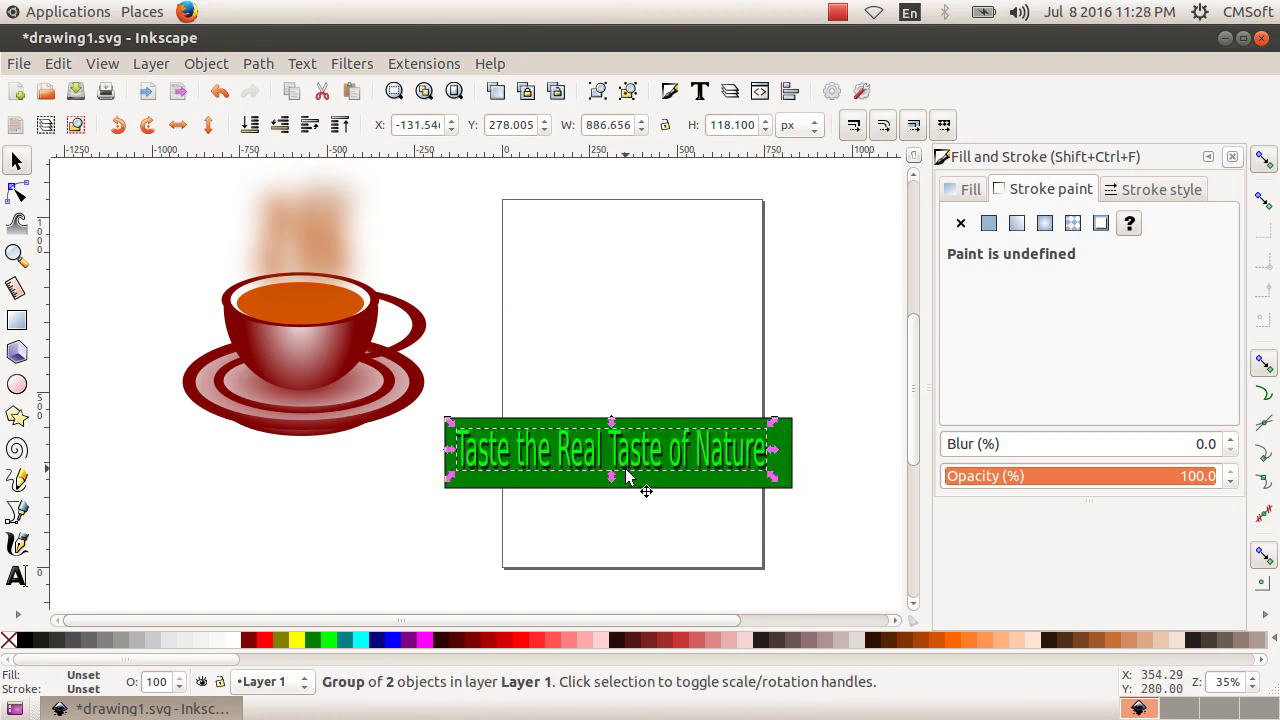
drag(609, 475, 609, 469)
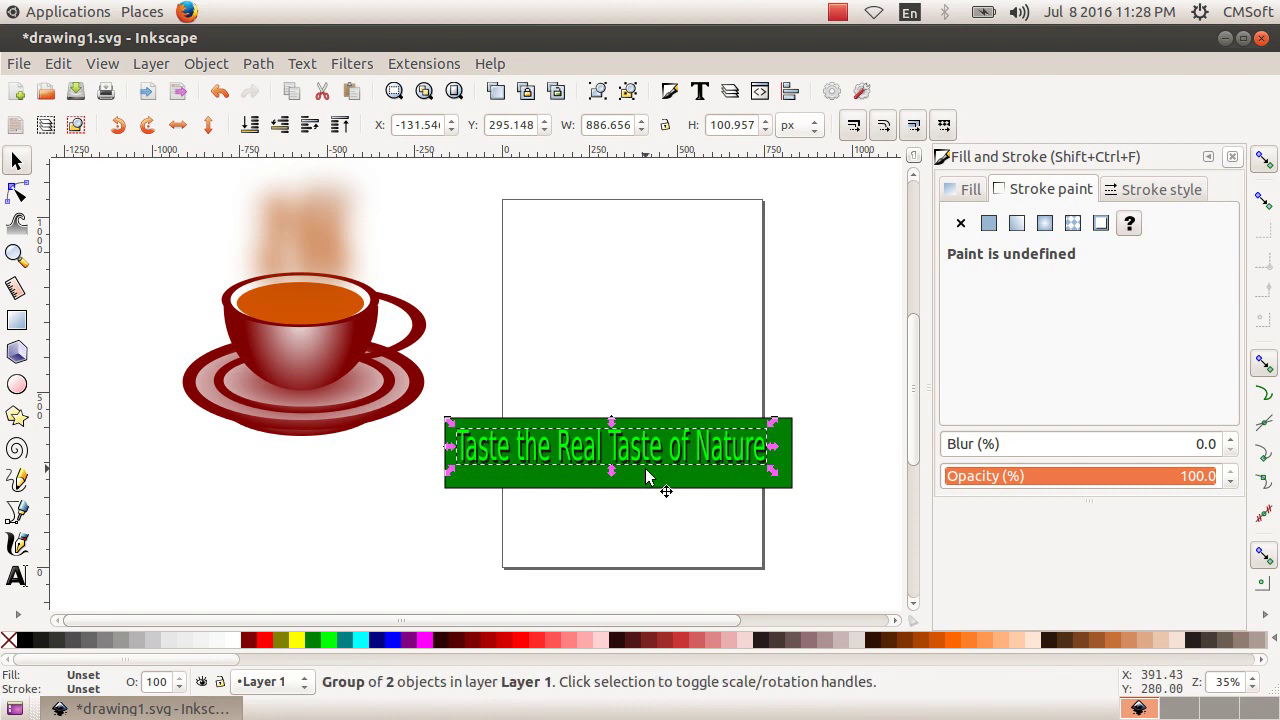
drag(772, 470, 761, 462)
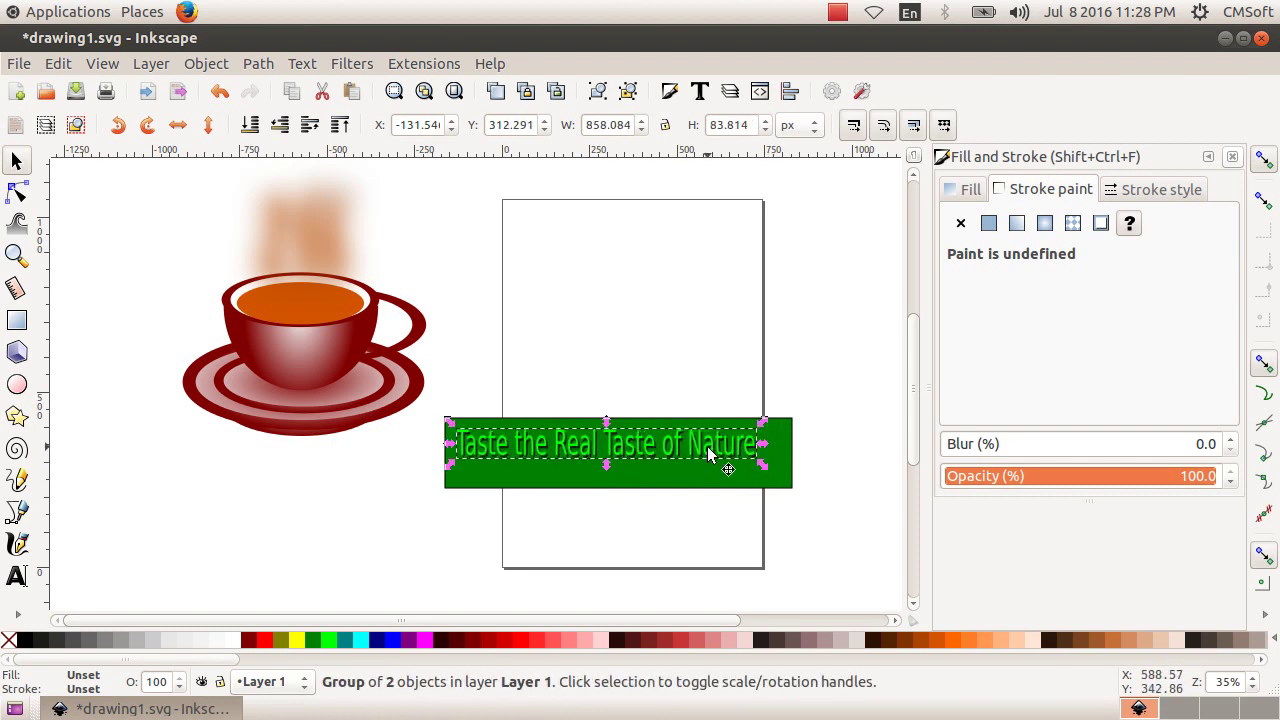
Step: Trim the green bar to 883 × 151.571 px around the slogan, then select both
click(712, 455)
click(740, 482)
drag(790, 494, 763, 473)
click(717, 513)
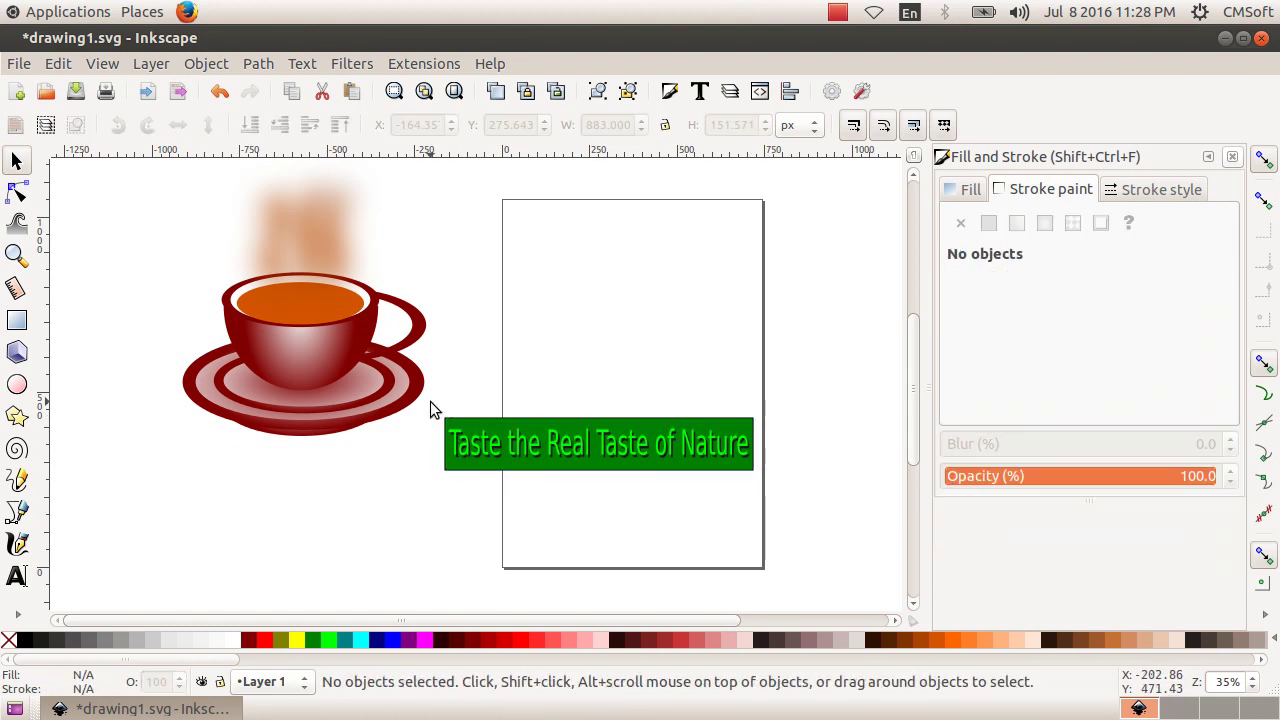
drag(430, 405, 770, 528)
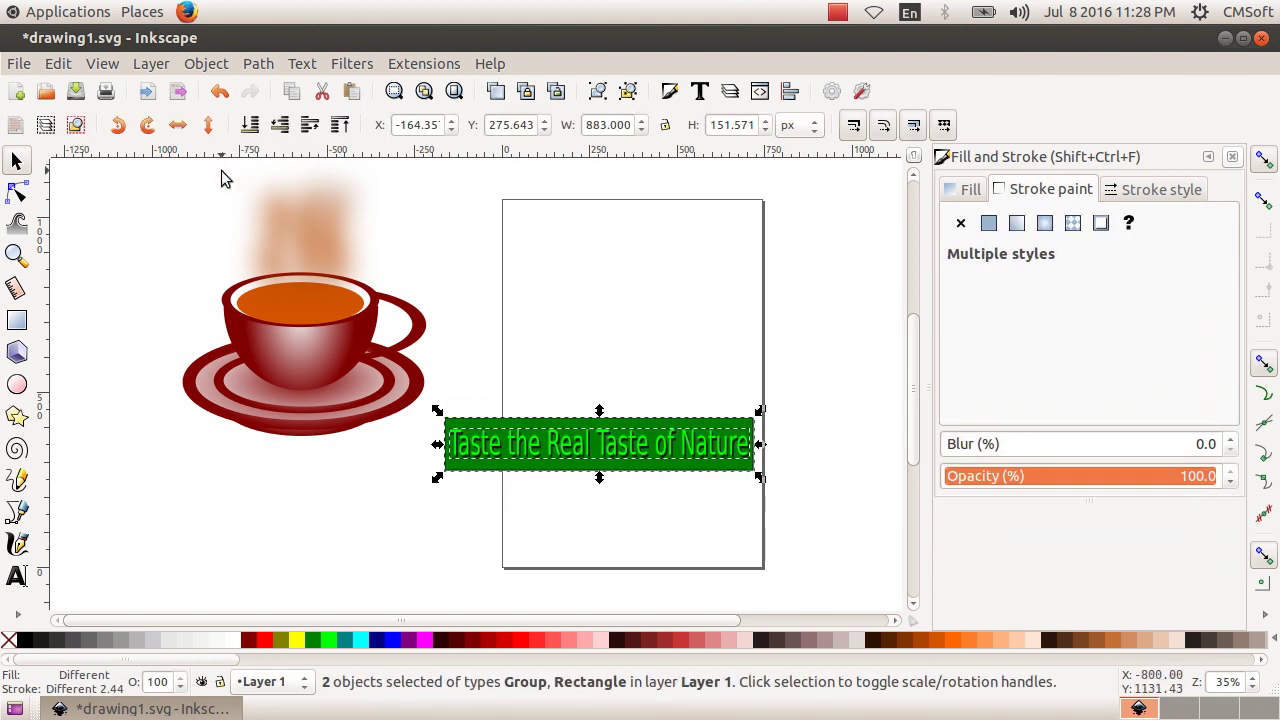
Step: Group the bar and slogan into one banner and move it below the teacup
click(206, 63)
click(256, 167)
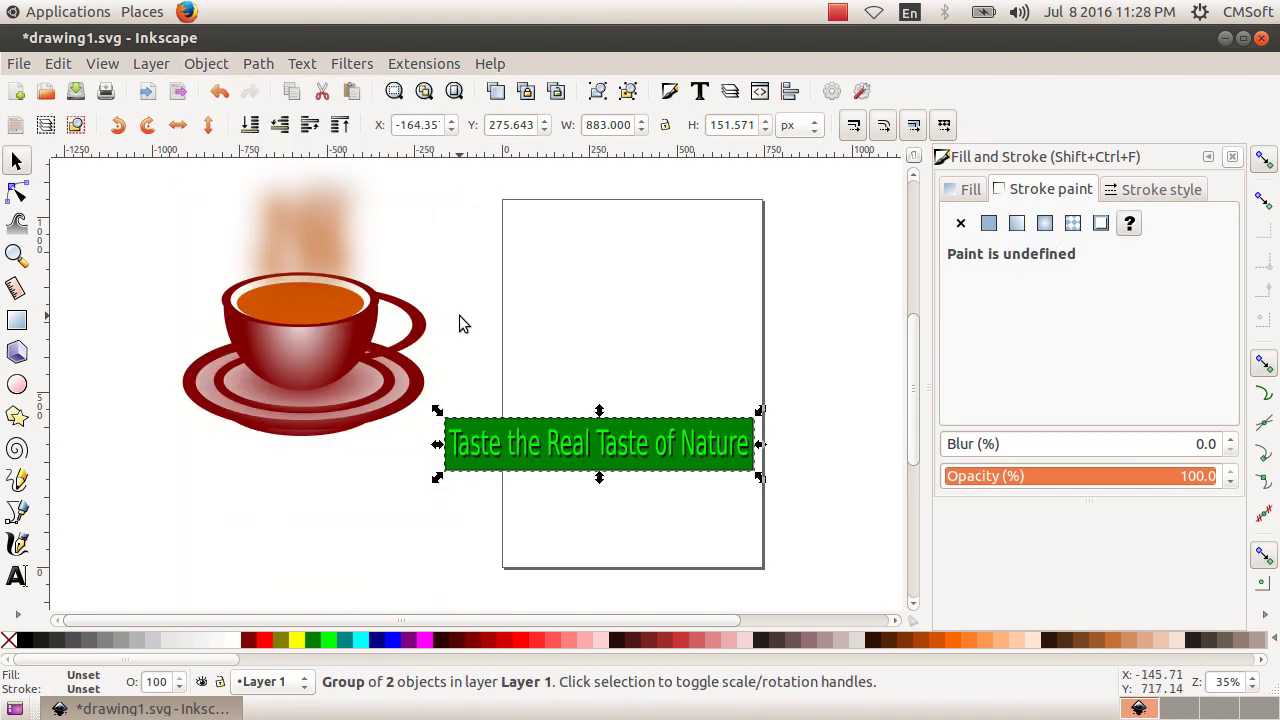
click(632, 411)
drag(636, 449, 351, 476)
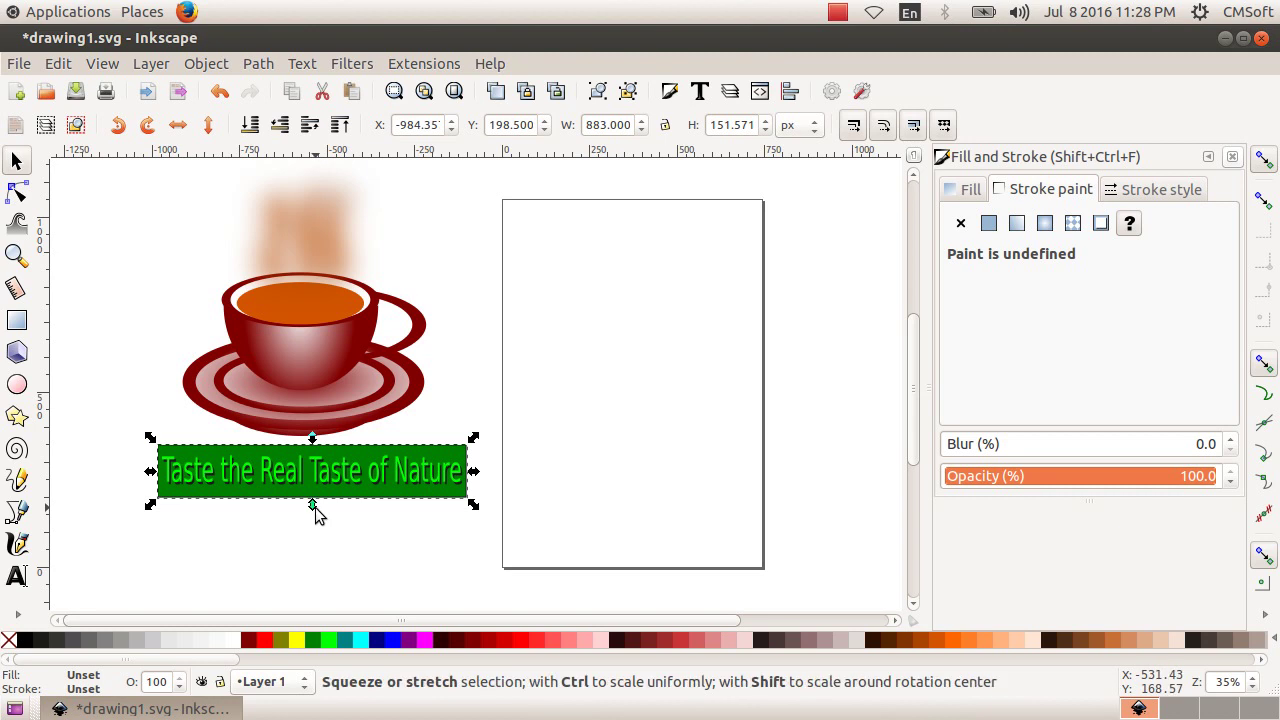
Step: Narrow the banner to 683.169 × 105.768 px centred under the cup, and save drawing1.svg
drag(310, 482, 310, 496)
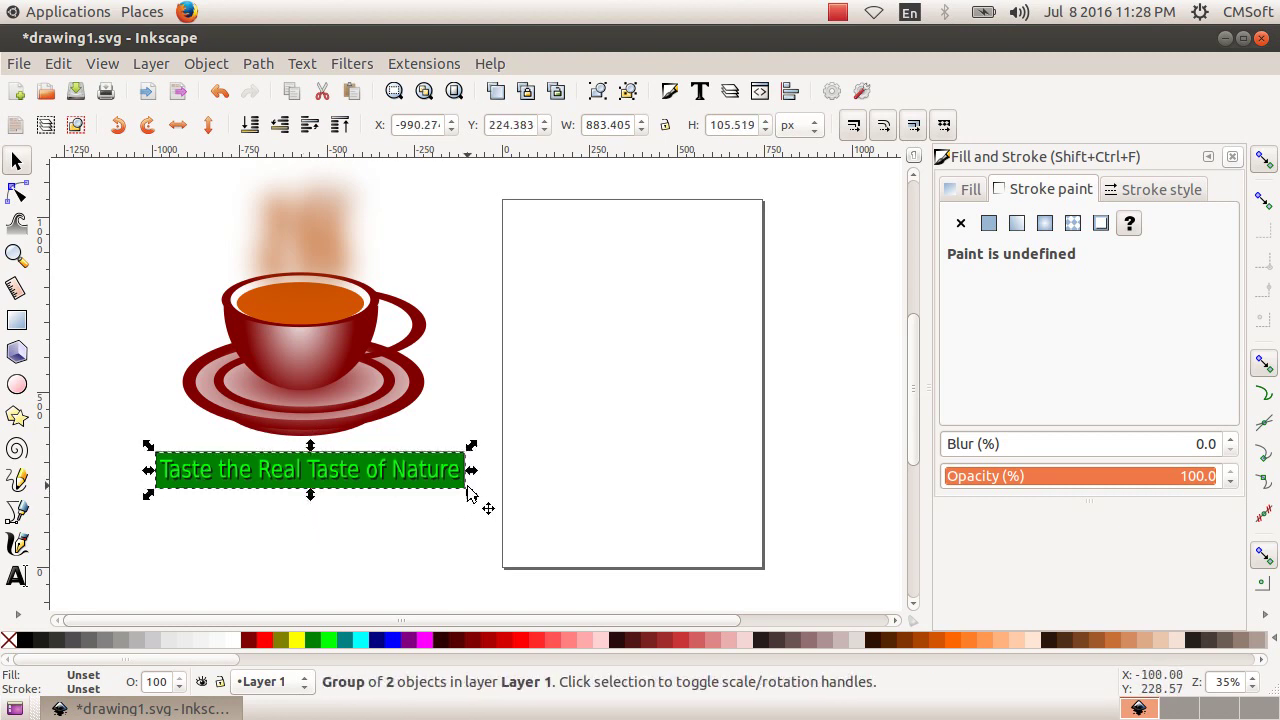
drag(470, 476, 438, 472)
drag(352, 490, 360, 487)
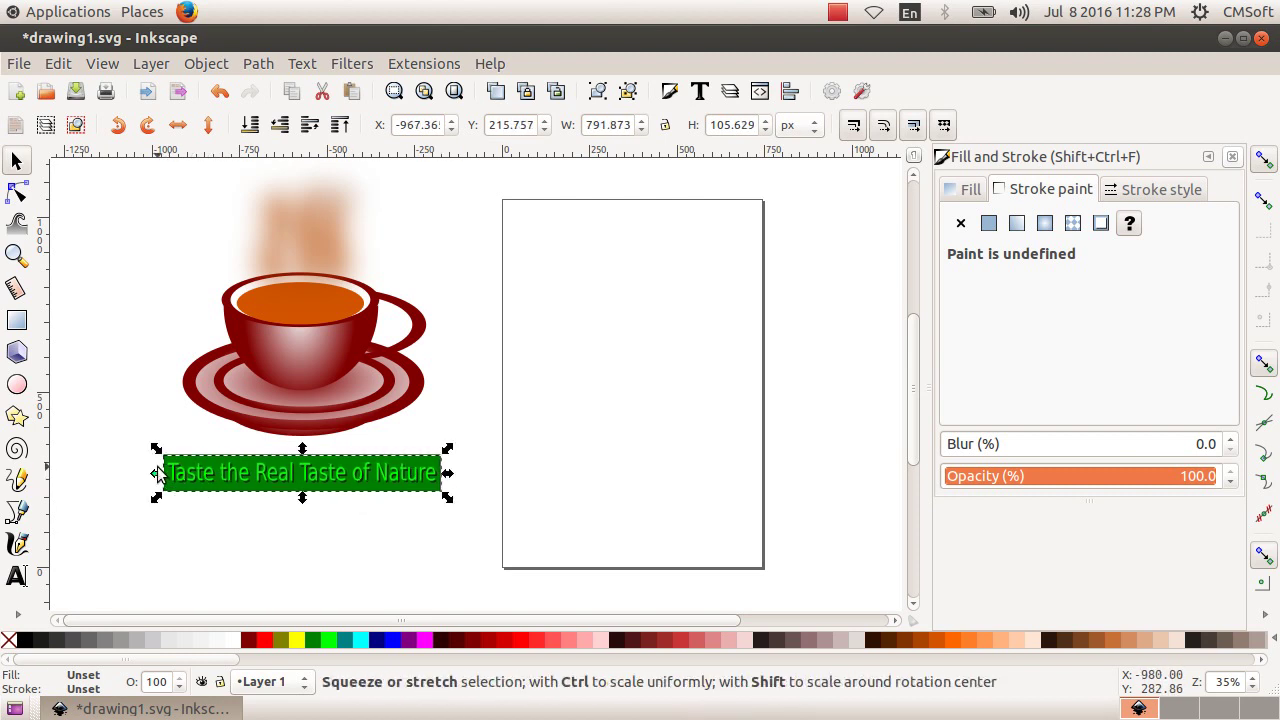
drag(157, 473, 186, 473)
drag(271, 491, 284, 473)
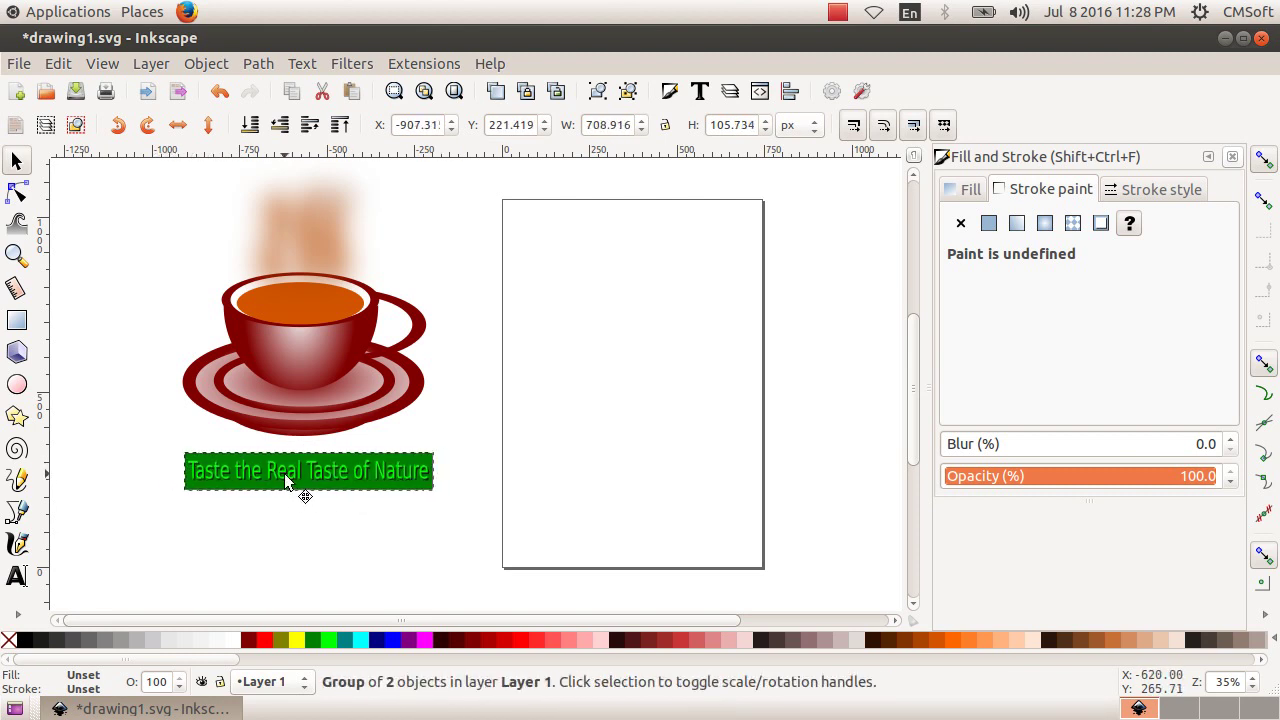
drag(449, 477, 435, 488)
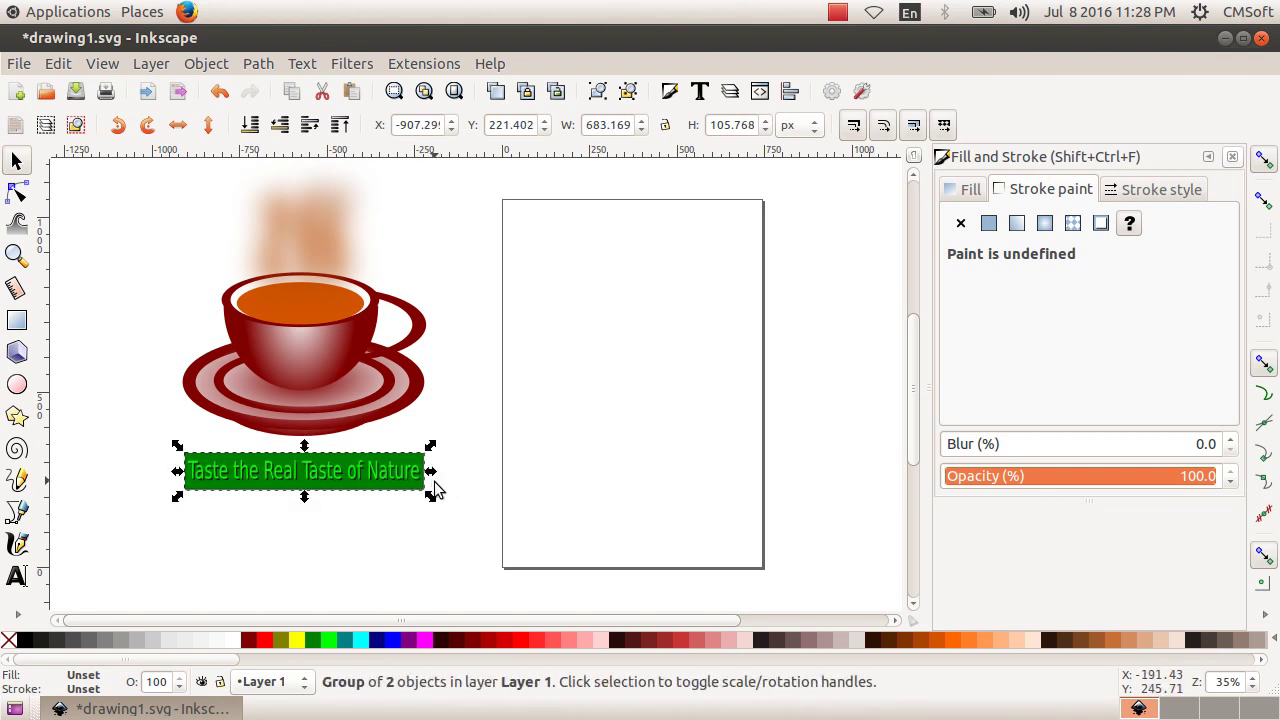
click(78, 94)
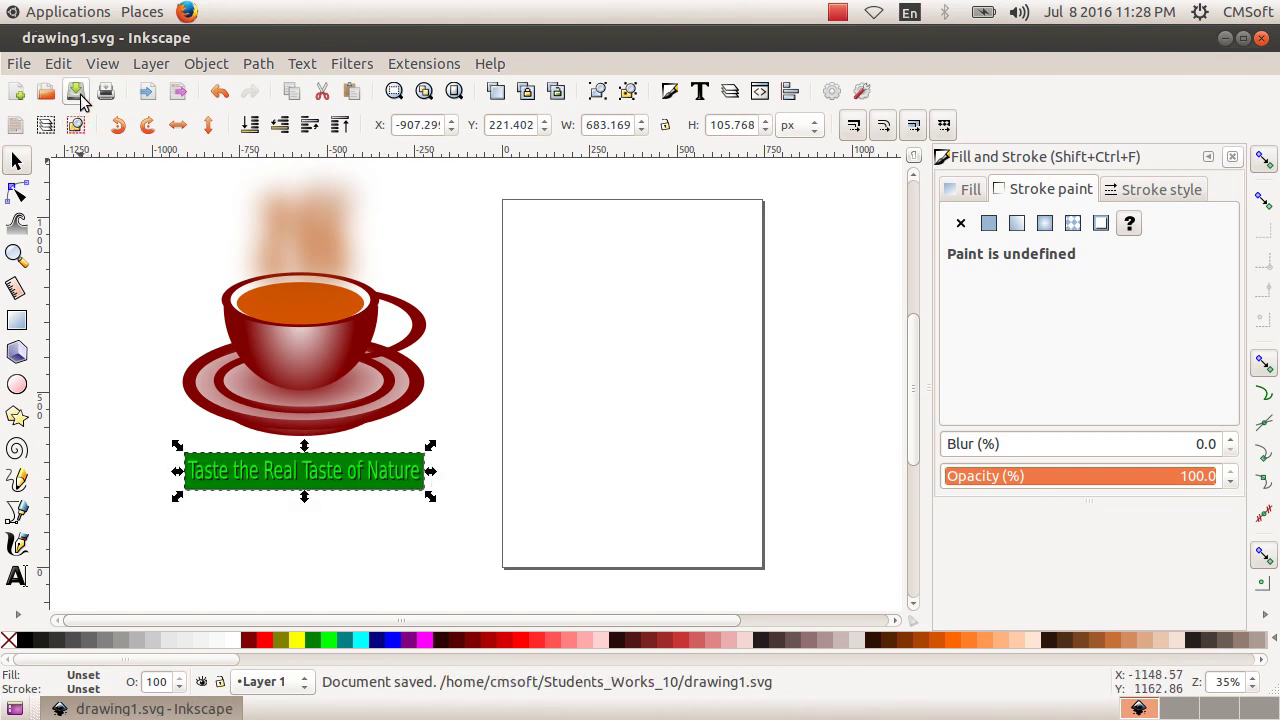
click(838, 12)
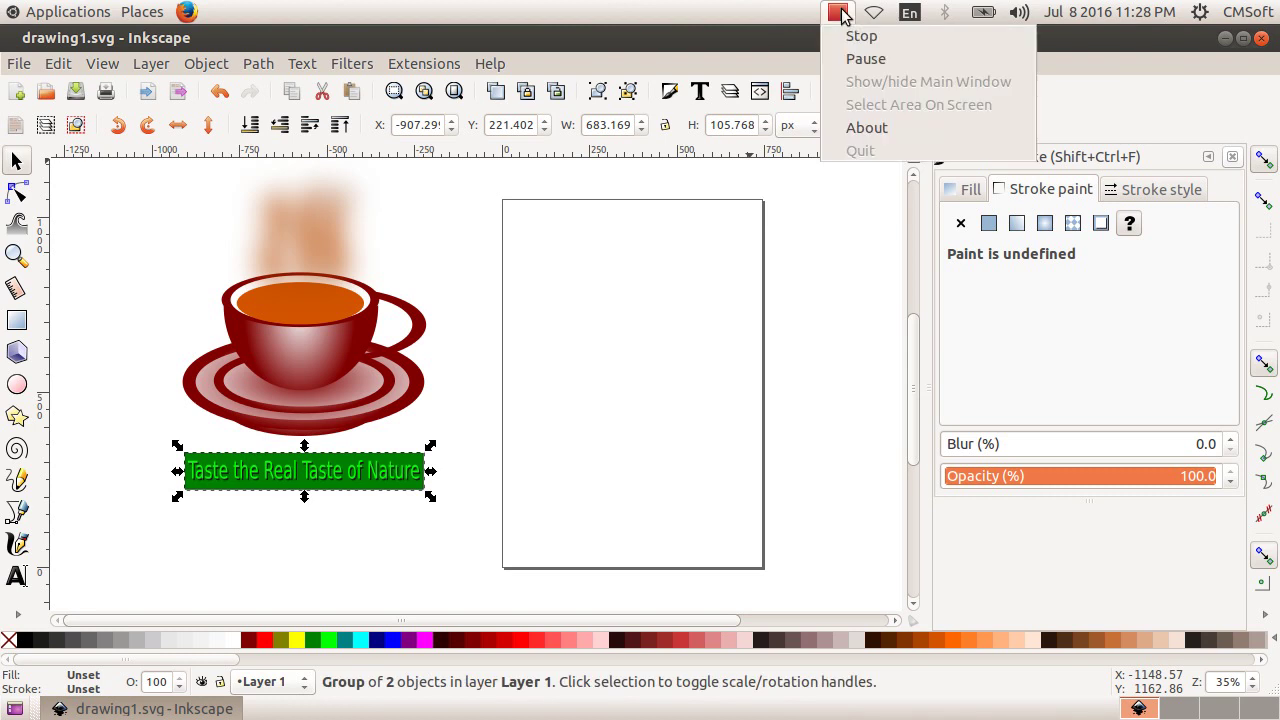